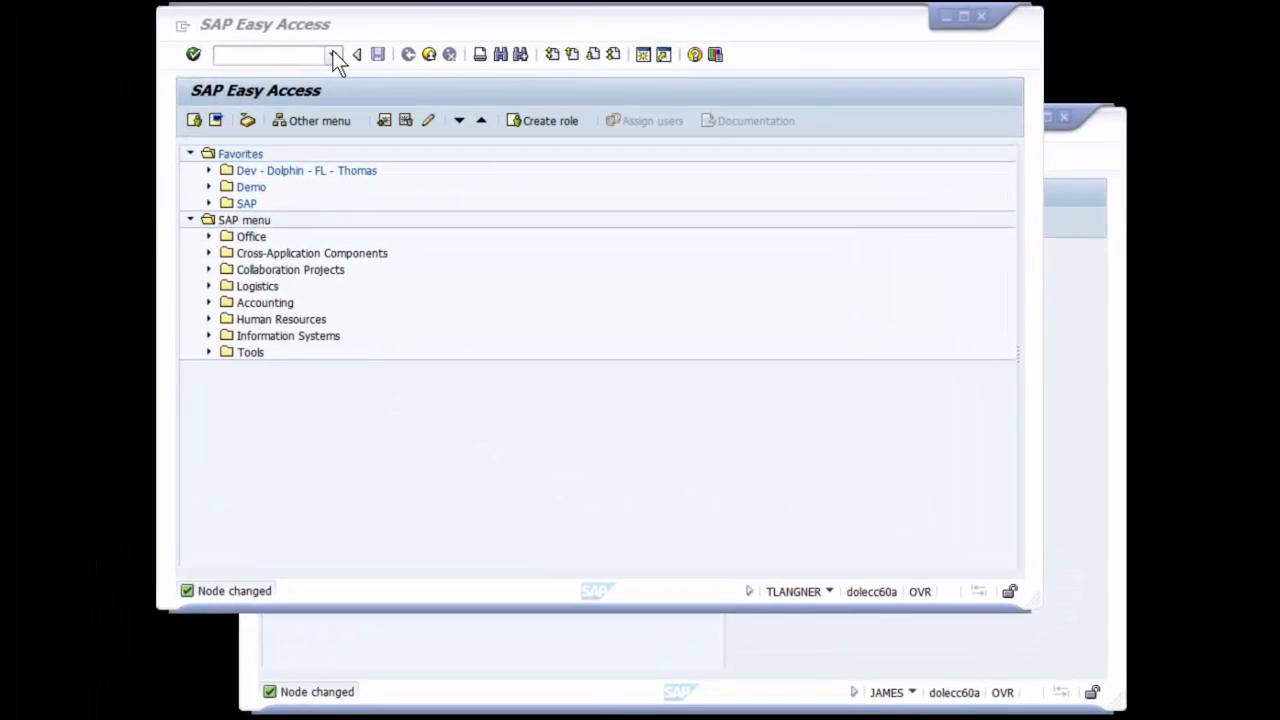
Open the General Table Display with transaction code /nse16n
{"action": "left_click", "coordinate": [427, 109]}
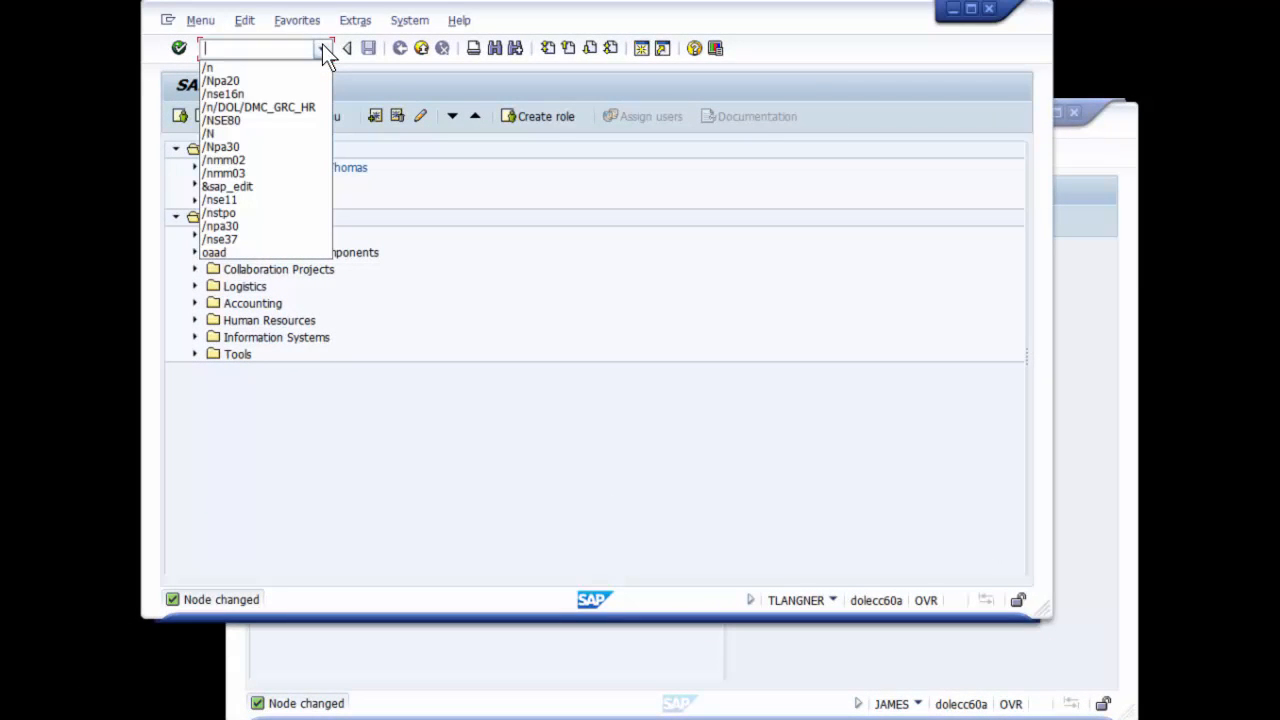
{"action": "left_click", "coordinate": [268, 94]}
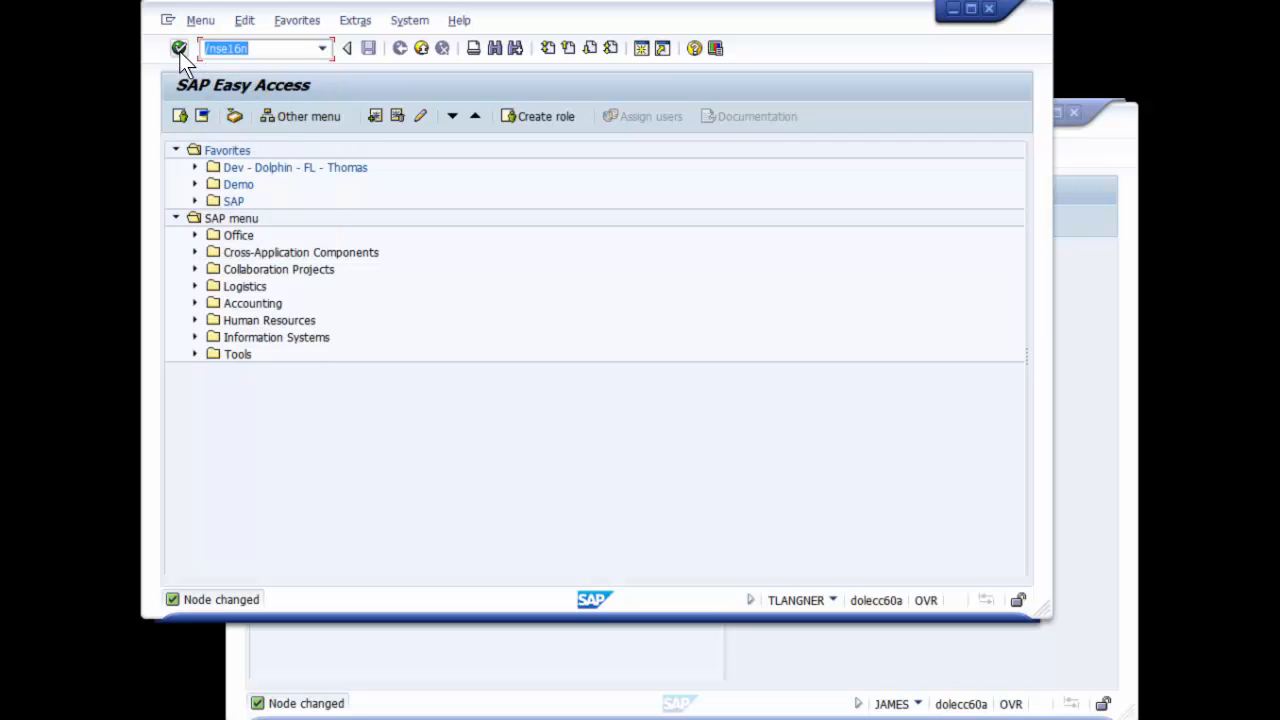
{"action": "left_click", "coordinate": [179, 49]}
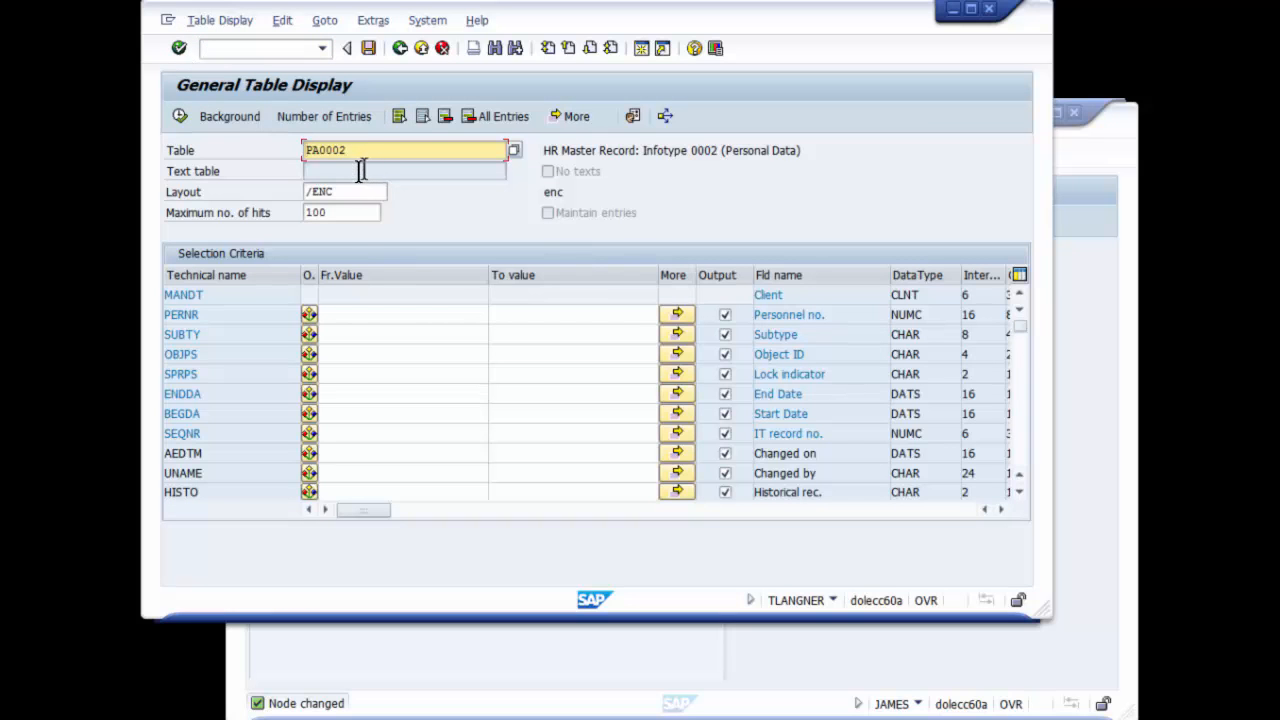
Display the entries of table PA0002 for a range of personnel numbers
{"action": "left_click", "coordinate": [328, 314]}
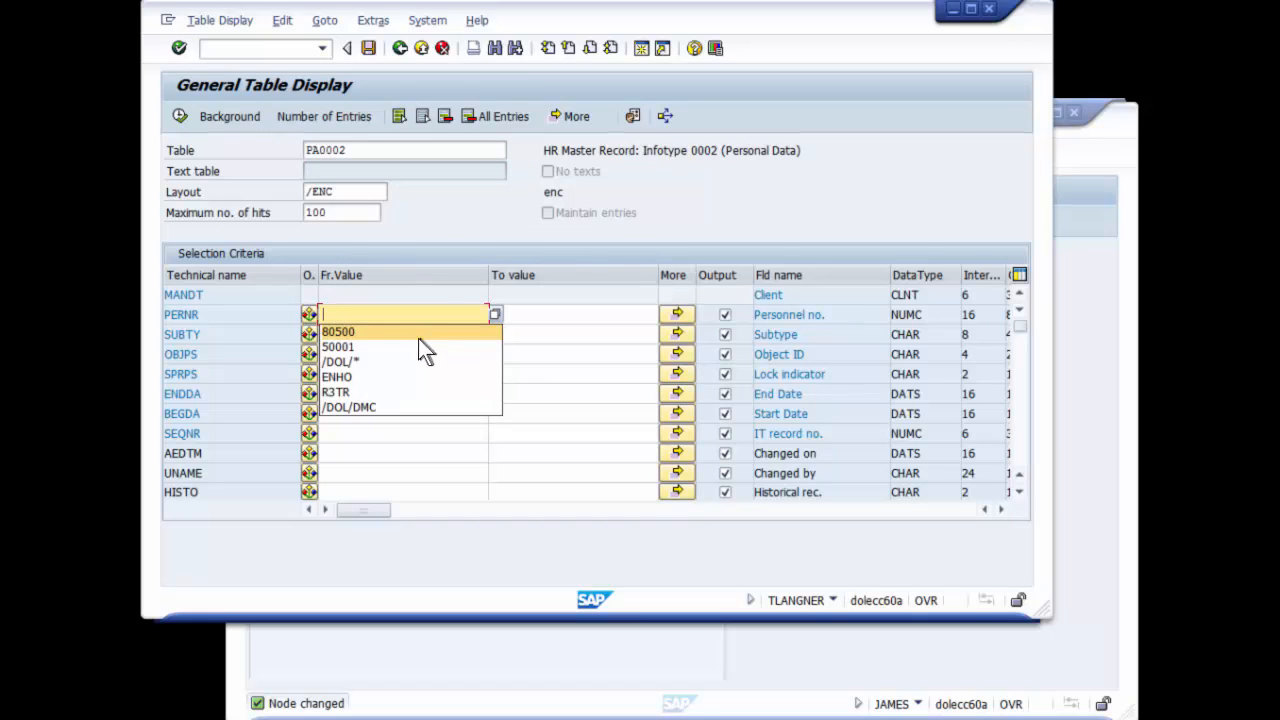
{"action": "left_click", "coordinate": [414, 333]}
{"action": "left_click", "coordinate": [522, 312]}
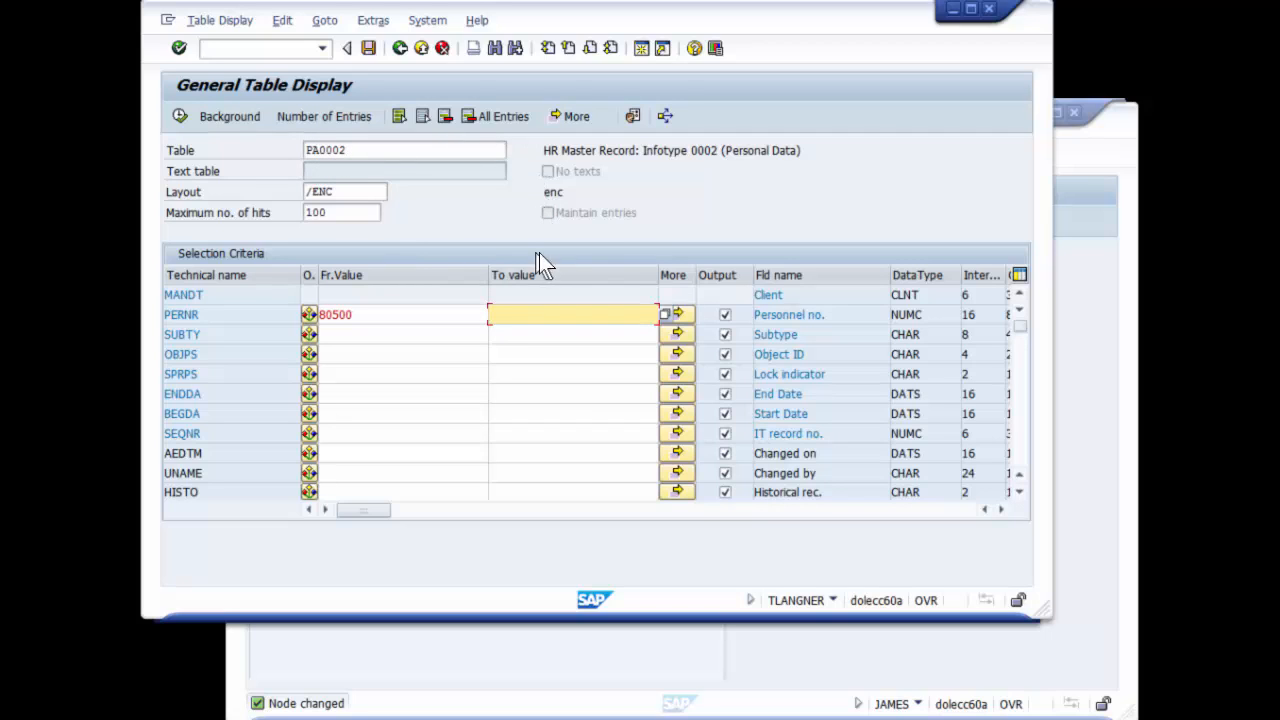
{"action": "left_click", "coordinate": [540, 313]}
{"action": "left_click", "coordinate": [540, 330]}
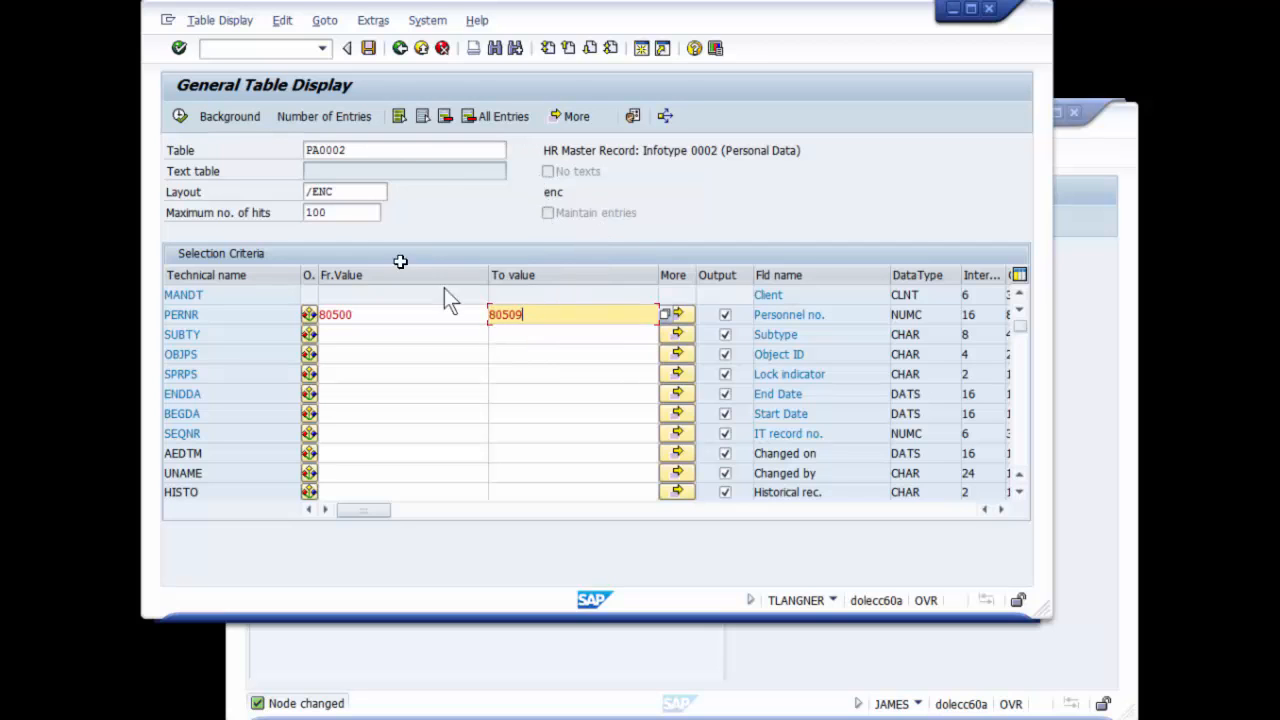
{"action": "left_click", "coordinate": [184, 116]}
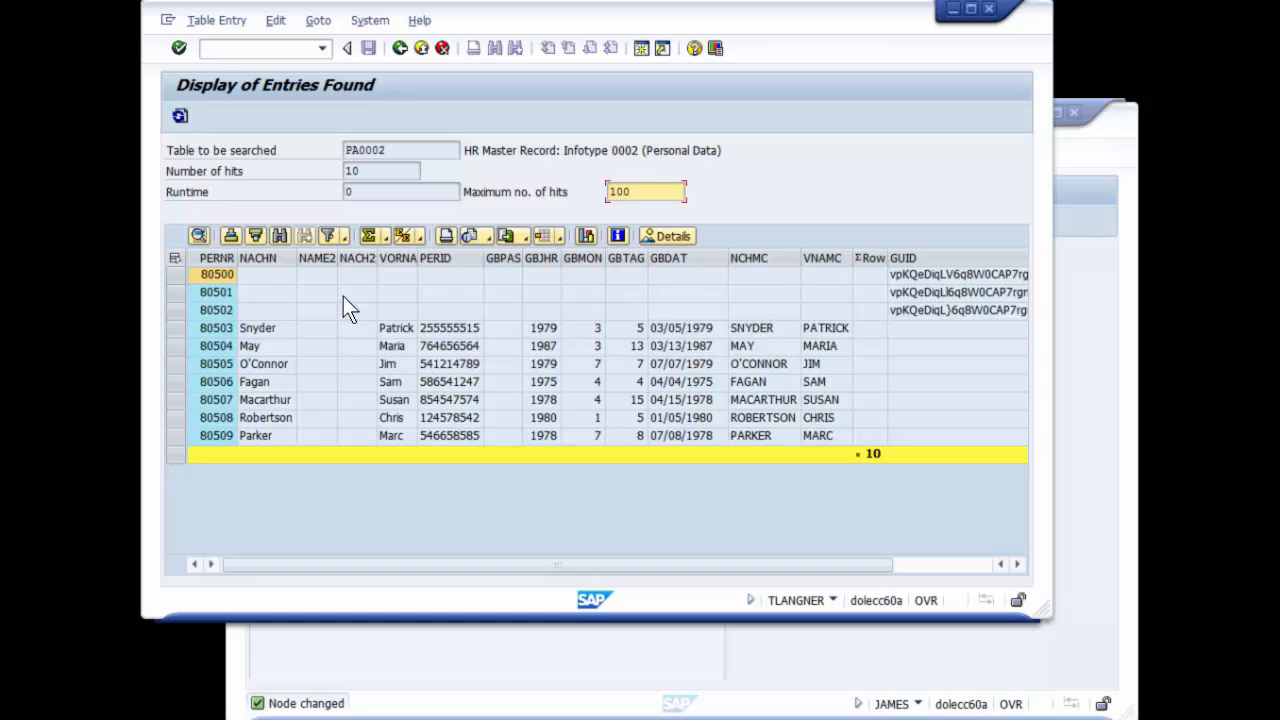
Switch to the second user's SAP session and open Display HR Master Data with transaction /Npa20
{"action": "left_click", "coordinate": [888, 695]}
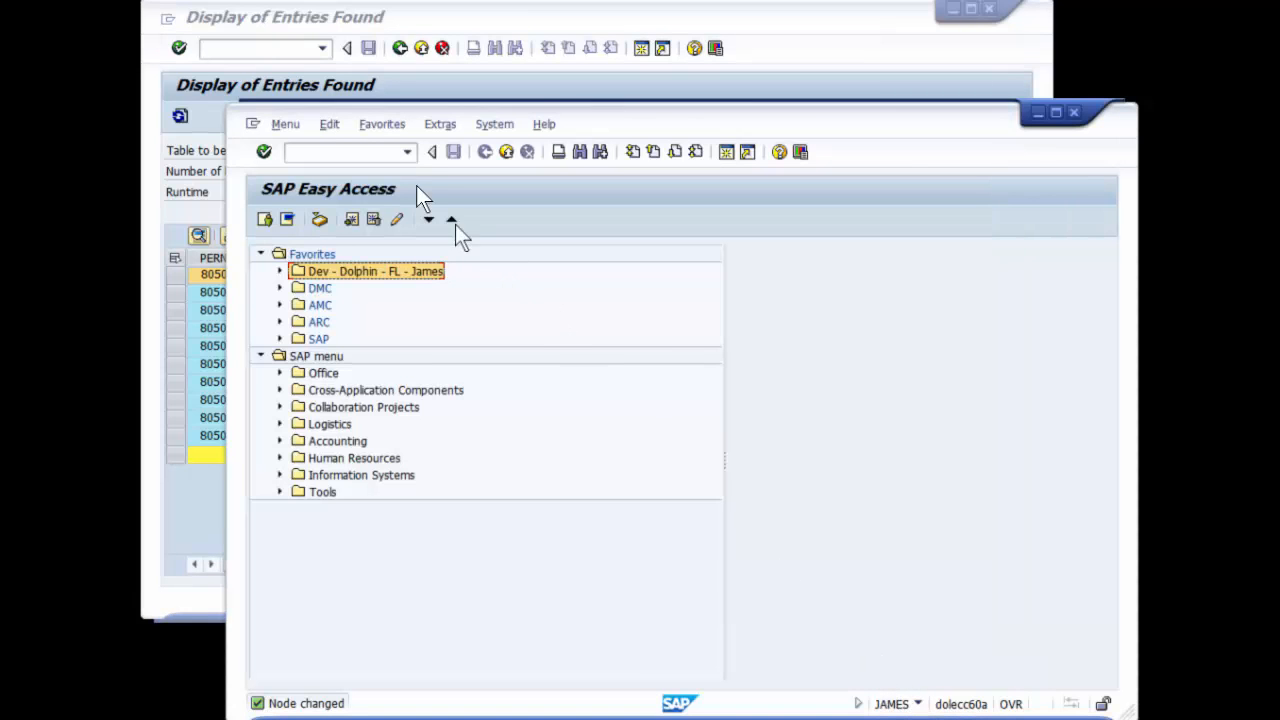
{"action": "left_click", "coordinate": [406, 153]}
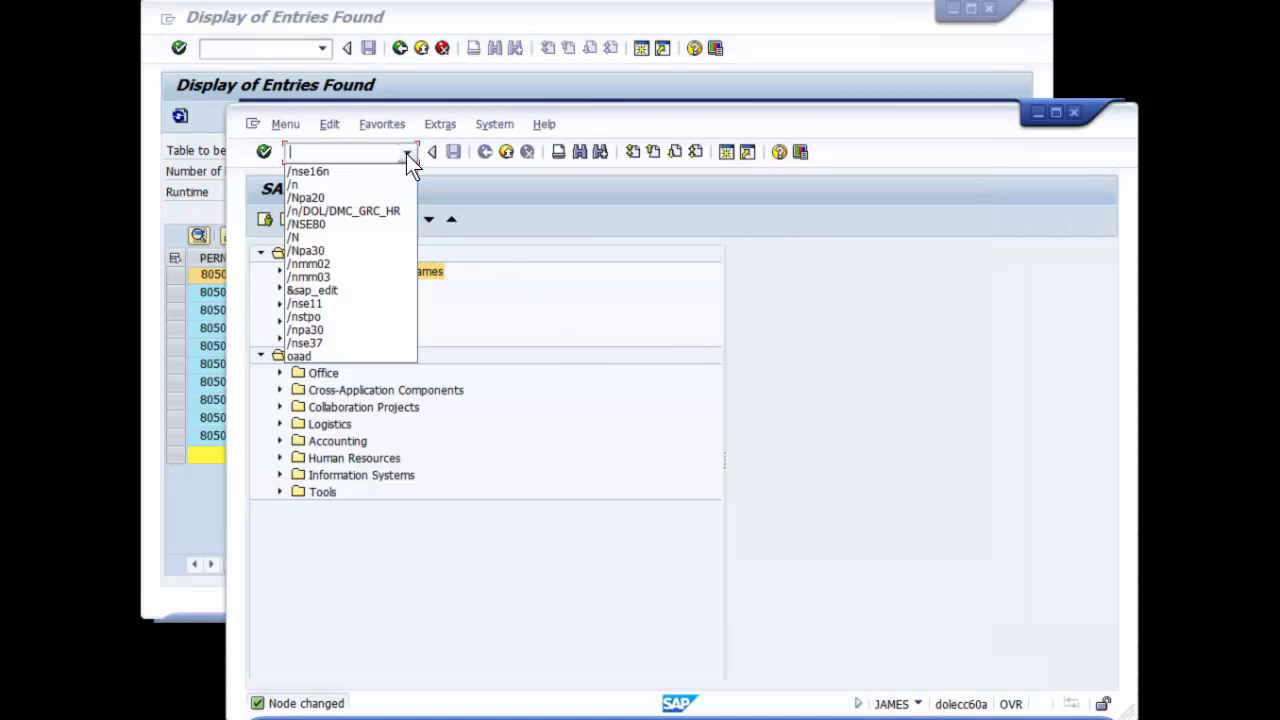
{"action": "left_click", "coordinate": [346, 195]}
{"action": "key", "text": "Return"}
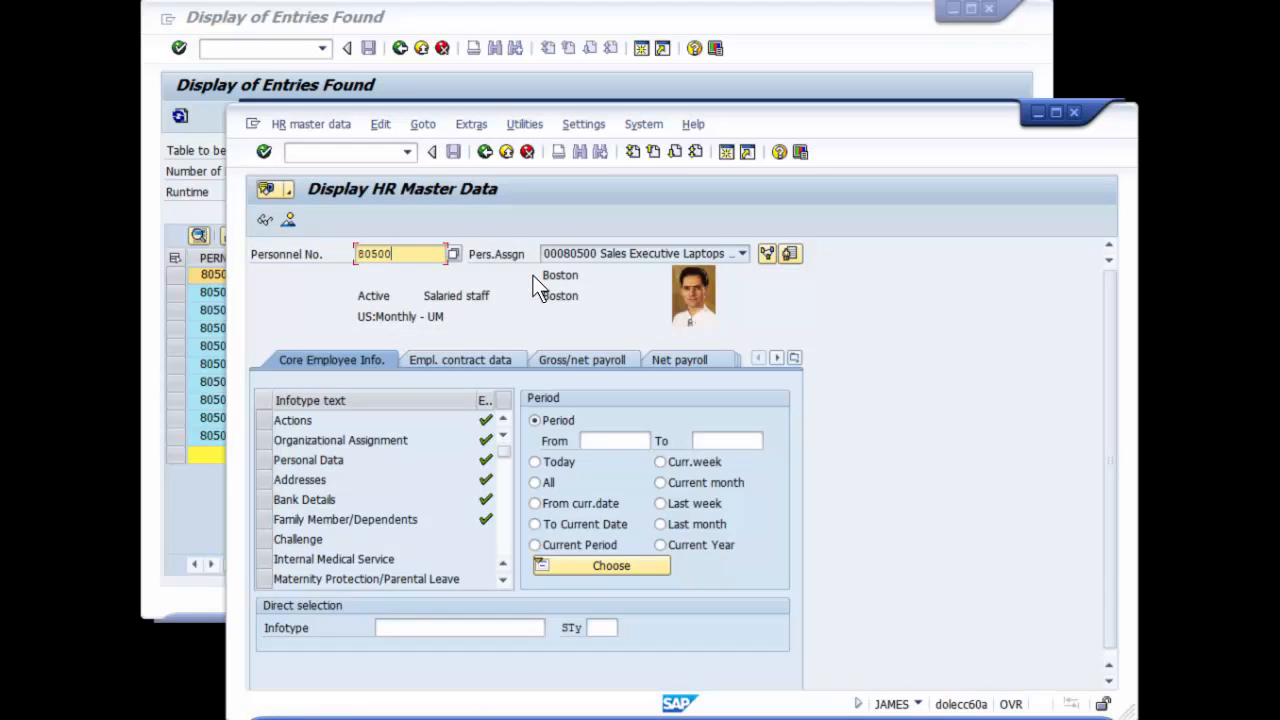
Display the employee's Personal Data infotype and check the SSN and first name fields
{"action": "left_click", "coordinate": [265, 458]}
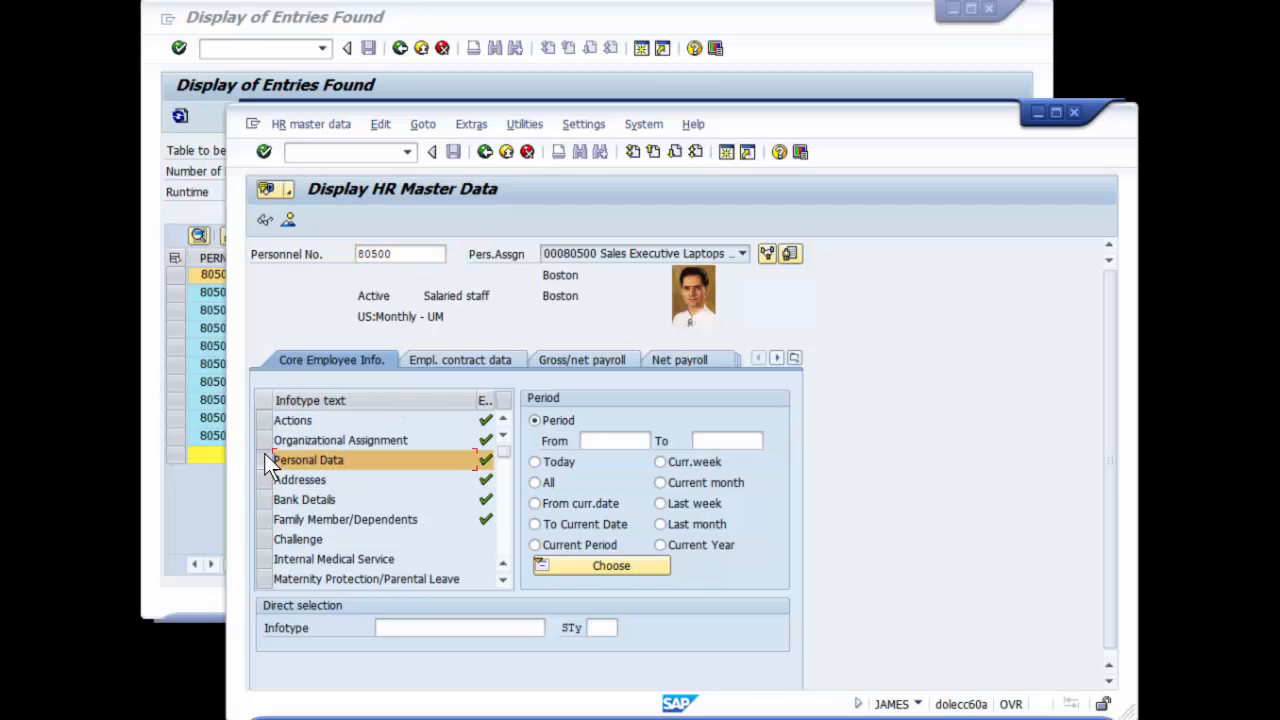
{"action": "left_click", "coordinate": [263, 220]}
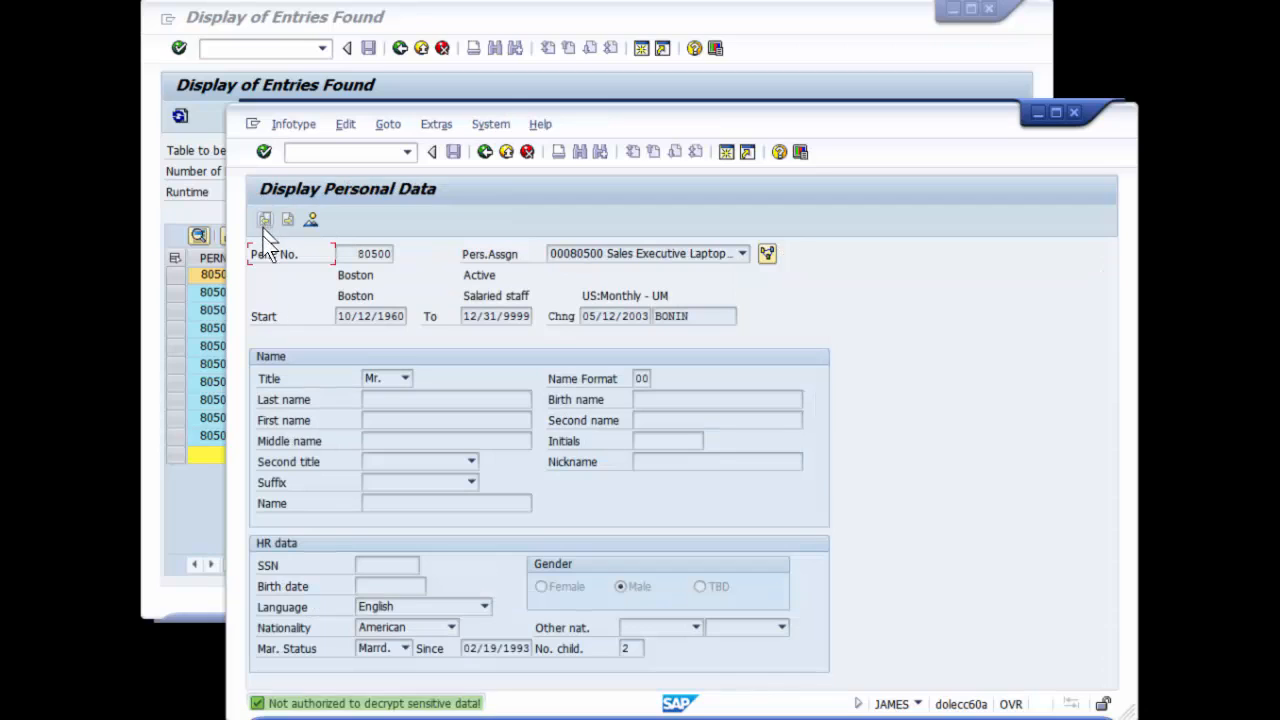
{"action": "left_click", "coordinate": [381, 565]}
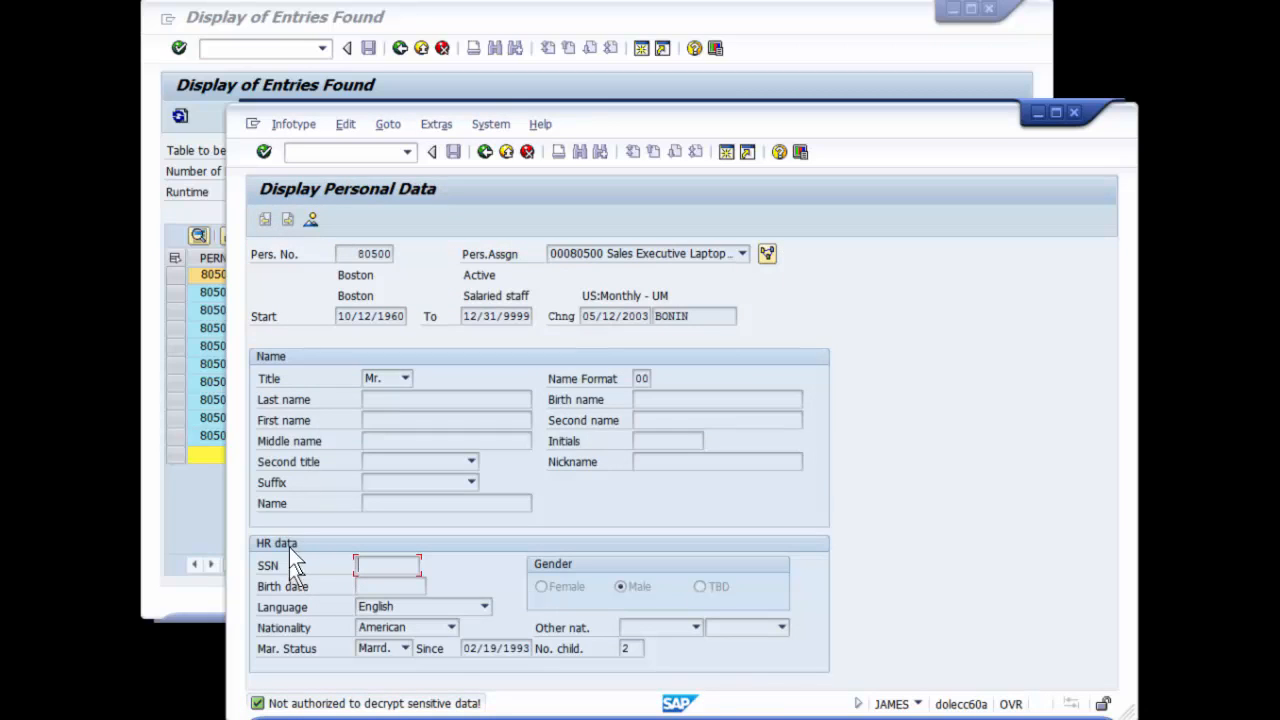
{"action": "left_click", "coordinate": [380, 420]}
Return to the first user's SAP session and open Display HR Master Data with transaction /Npa20
{"action": "left_click", "coordinate": [196, 499]}
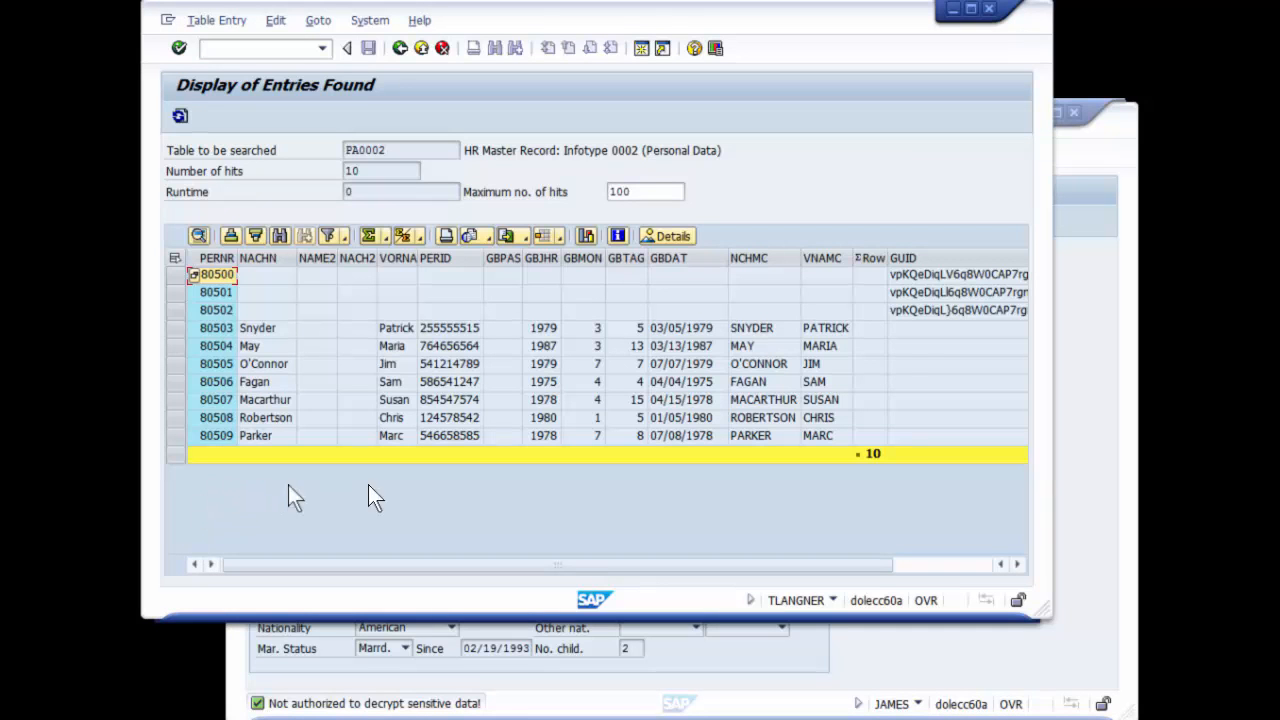
{"action": "left_click", "coordinate": [324, 50]}
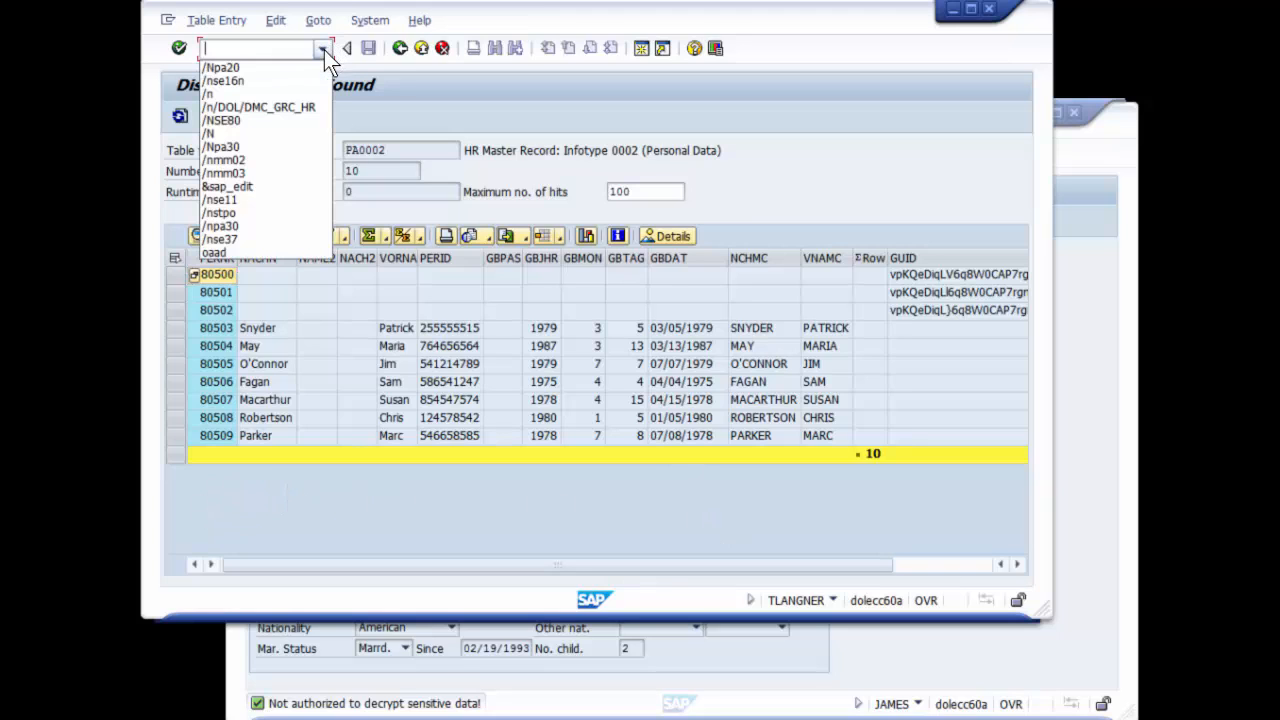
{"action": "left_click", "coordinate": [275, 67]}
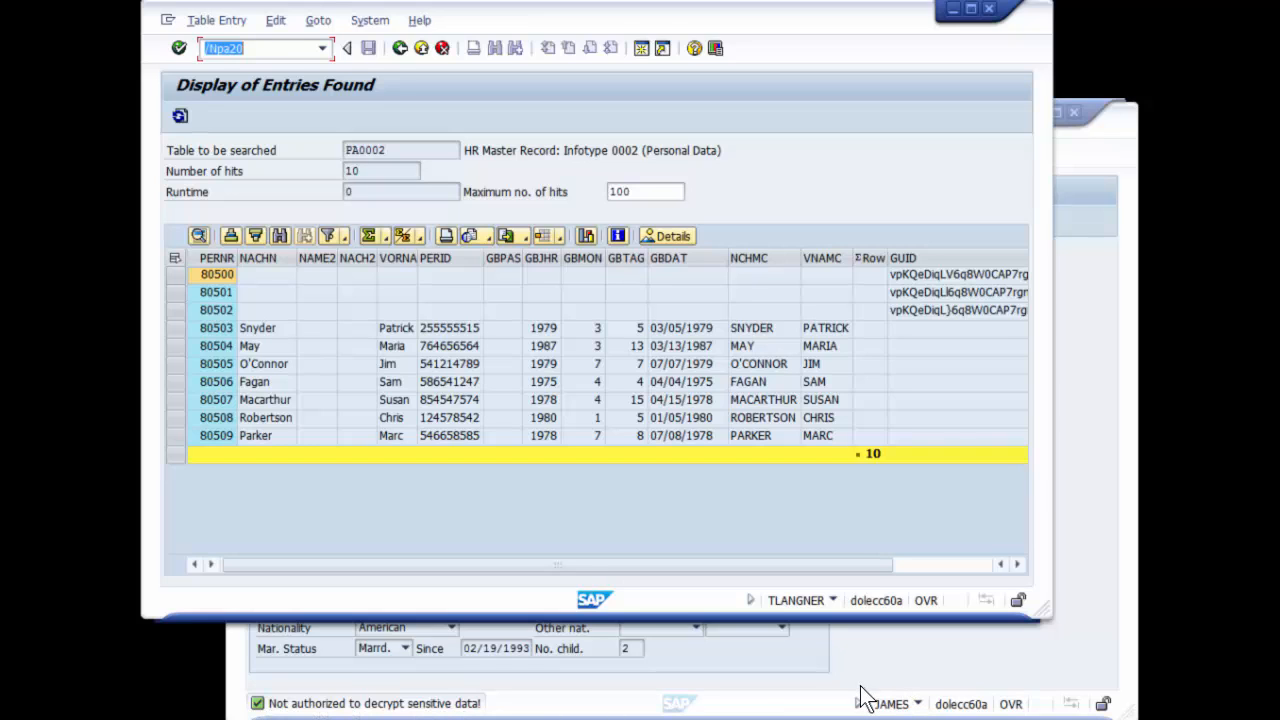
{"action": "left_click", "coordinate": [180, 47]}
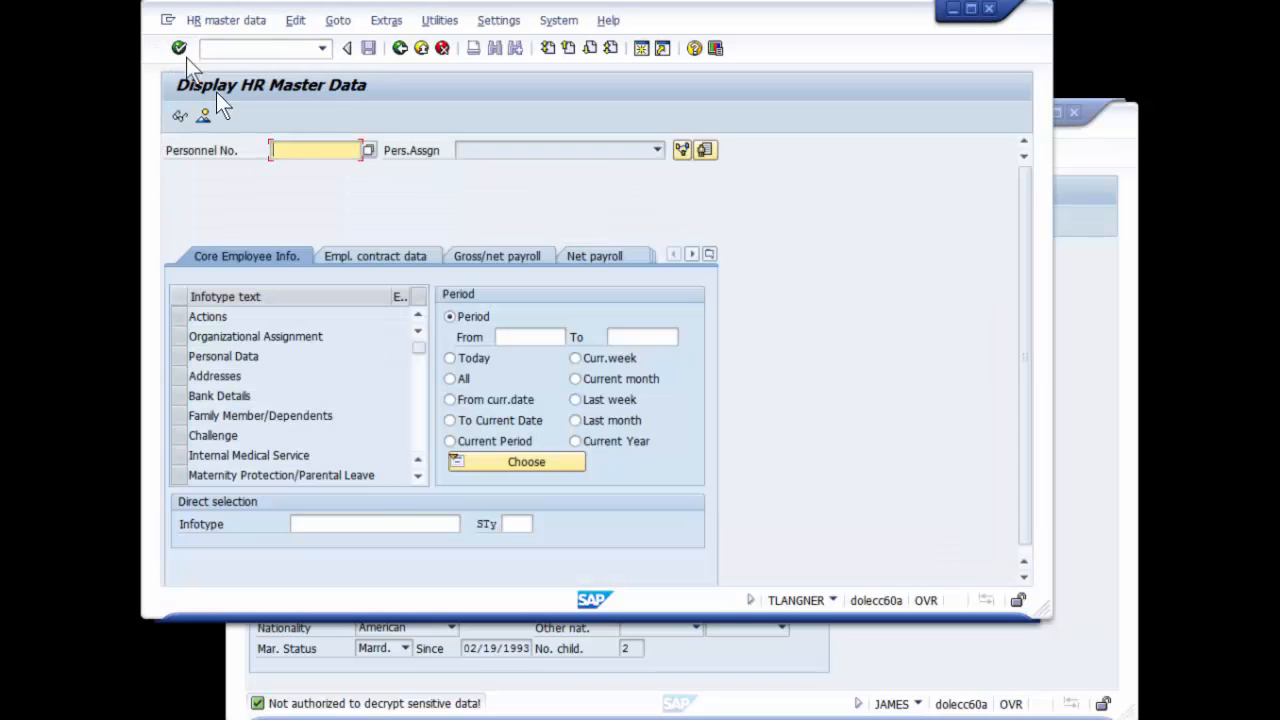
Load the HR master data for the same employee's personnel number and highlight the employee's name
{"action": "left_click", "coordinate": [320, 151]}
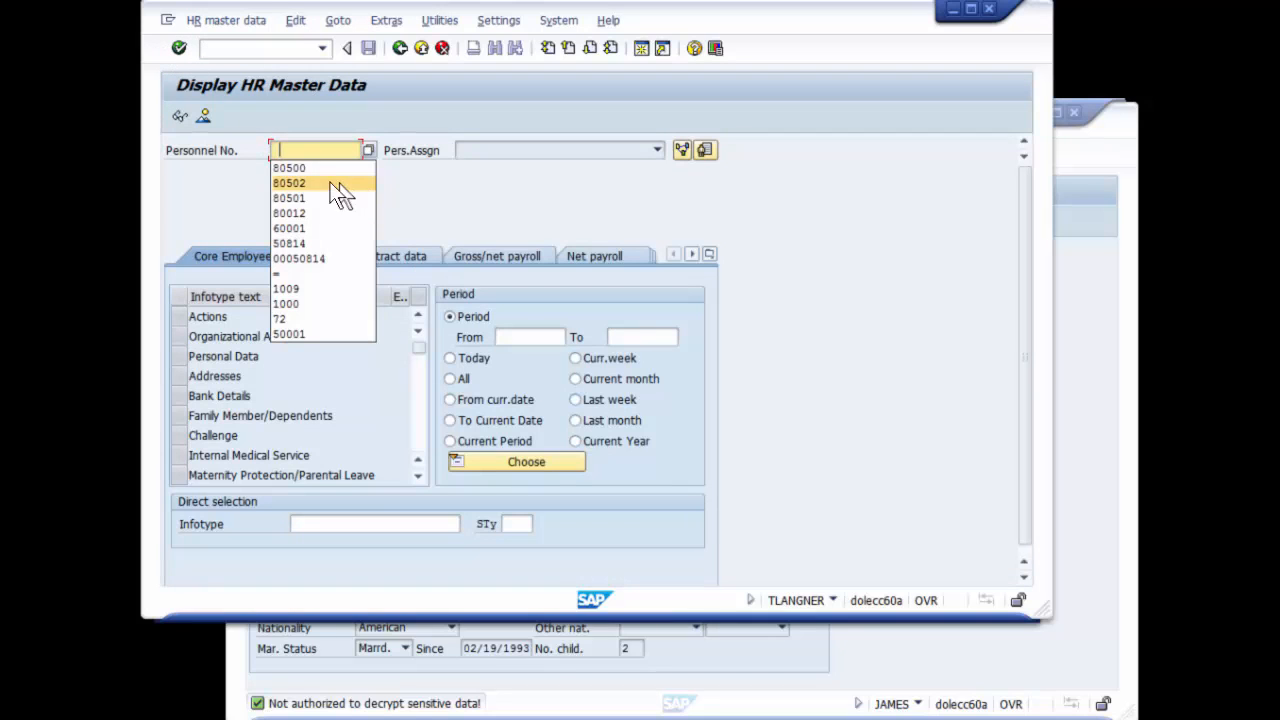
{"action": "left_click", "coordinate": [315, 169]}
{"action": "key", "text": "Return"}
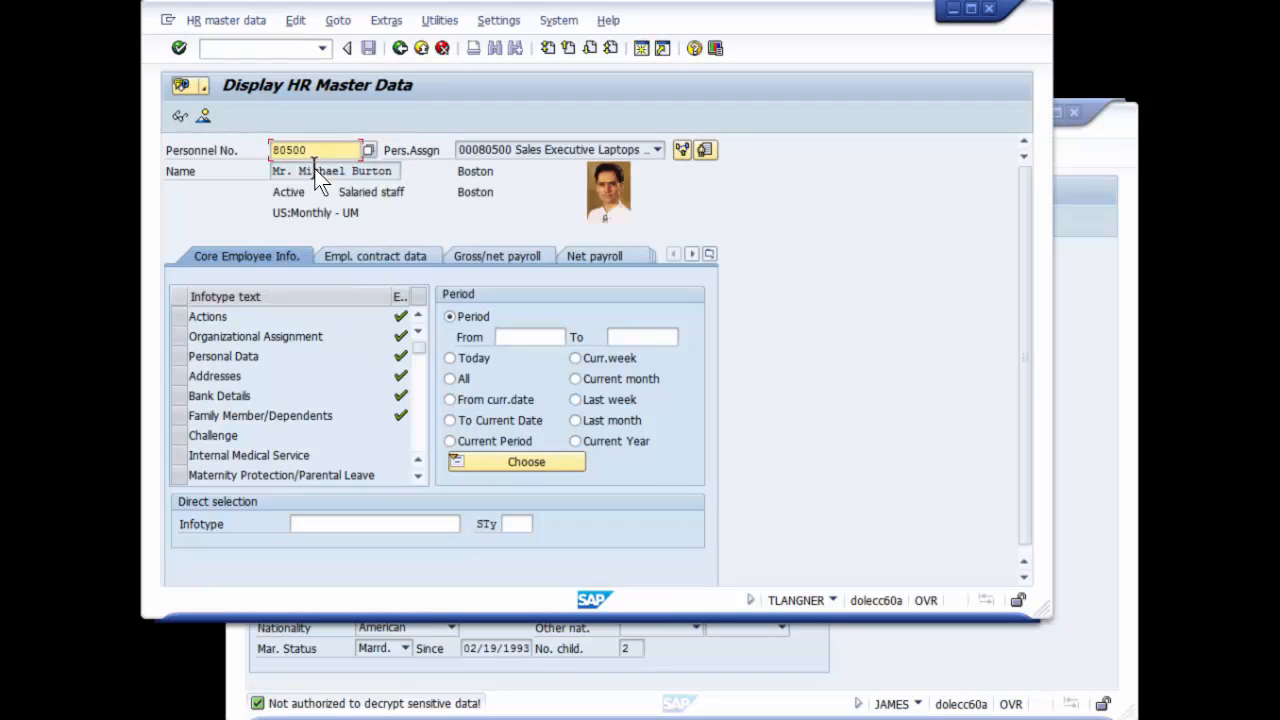
{"action": "left_click", "coordinate": [314, 170]}
{"action": "left_click_drag", "start_coordinate": [393, 171], "coordinate": [197, 213]}
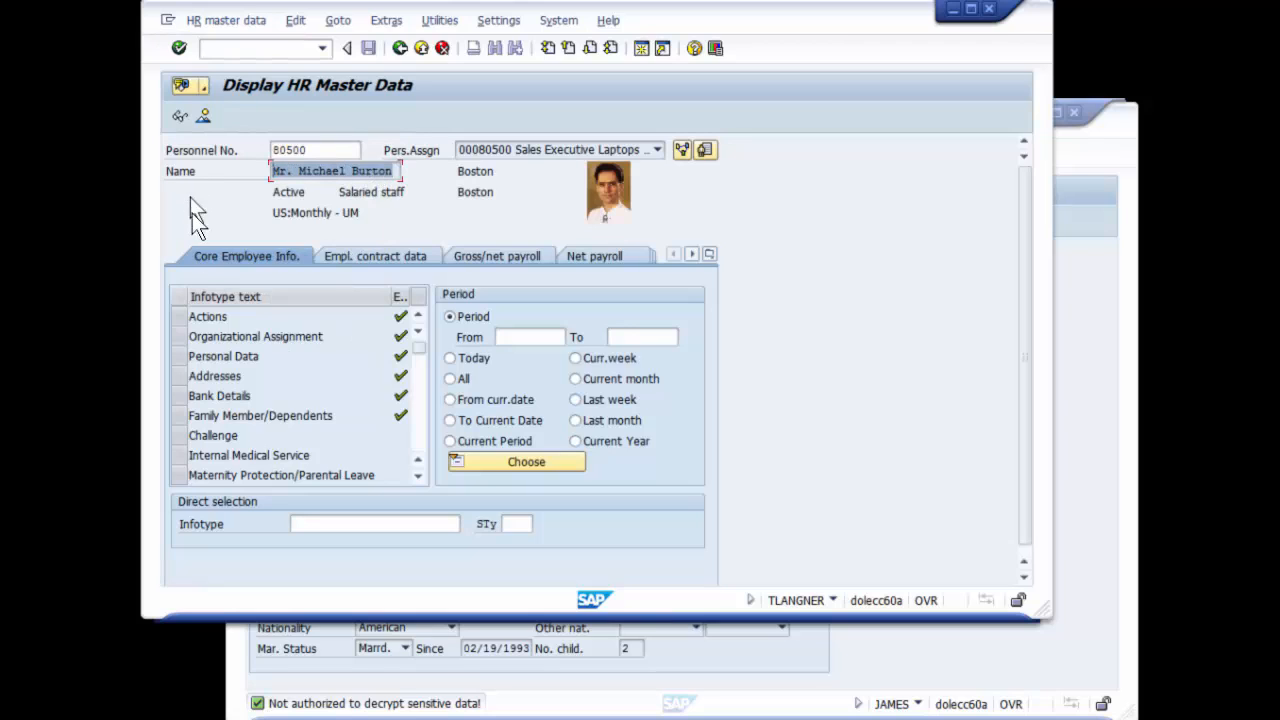
Display the Personal Data infotype for this employee and highlight the SSN under HR data
{"action": "left_click", "coordinate": [184, 357]}
{"action": "left_click", "coordinate": [181, 114]}
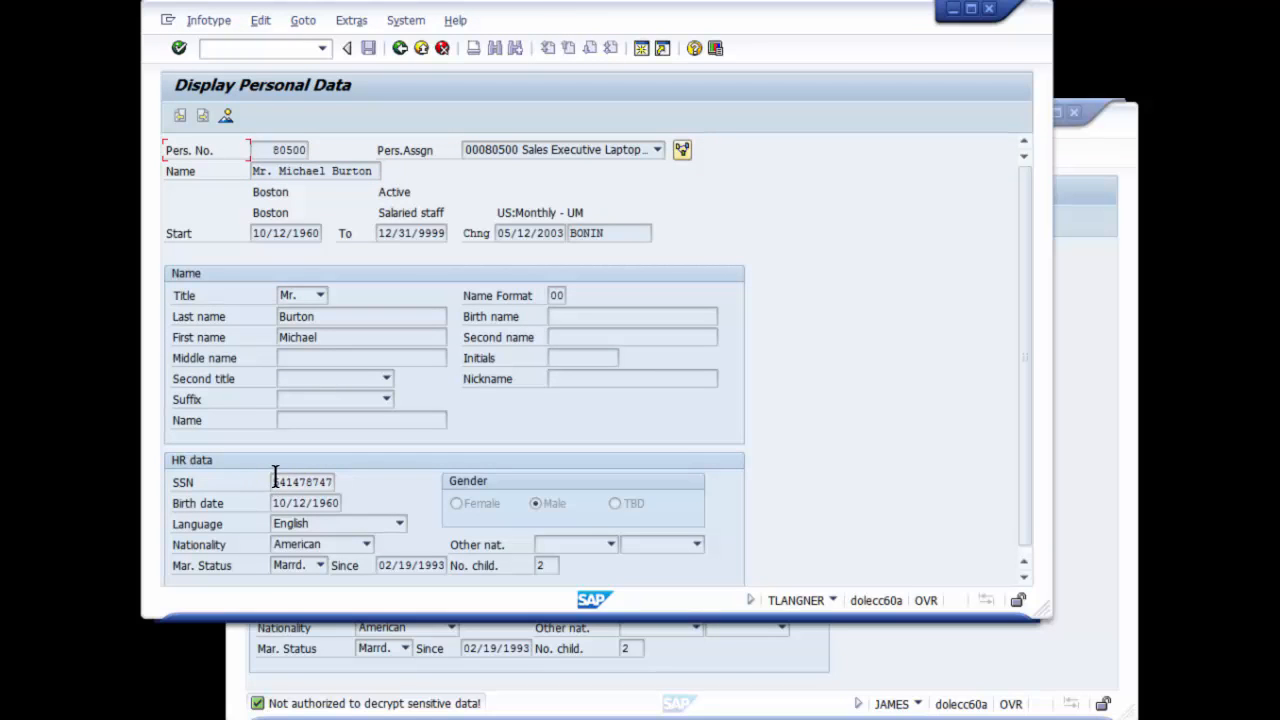
{"action": "left_click_drag", "start_coordinate": [274, 481], "coordinate": [337, 481]}
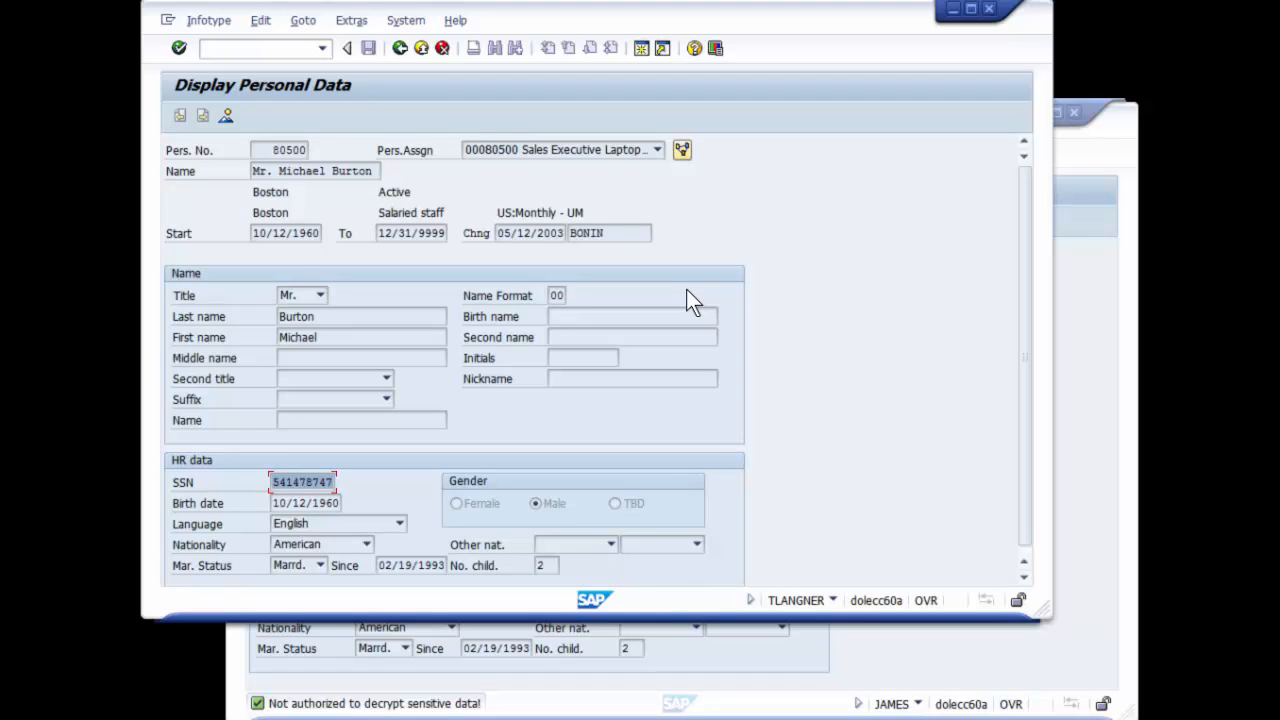
Open the DMC HR - GRC Processing program with transaction /n/DOL/DMC_GRC_HR
{"action": "left_click", "coordinate": [324, 48]}
{"action": "left_click", "coordinate": [286, 103]}
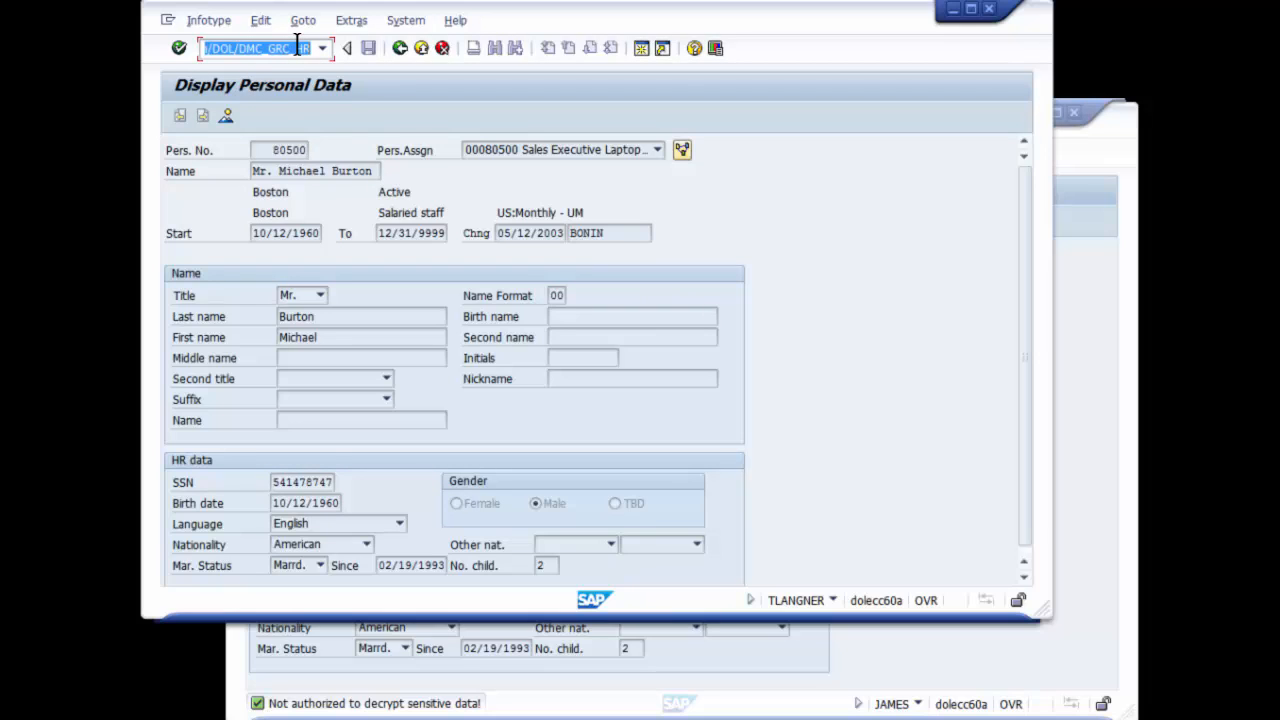
{"action": "left_click", "coordinate": [178, 48]}
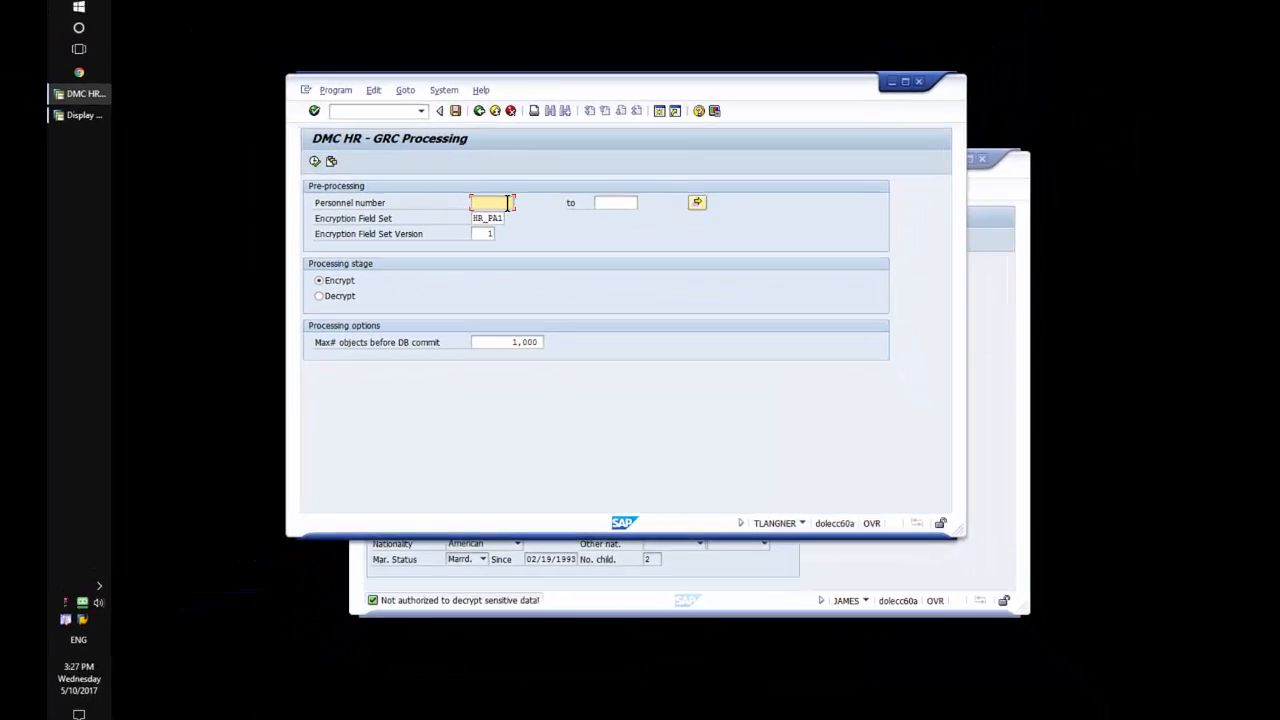
Run GRC processing in Decrypt mode for the three encrypted employees' personnel number range, then return to the selection screen
{"action": "type", "text": "80500"}
{"action": "left_click", "coordinate": [617, 188]}
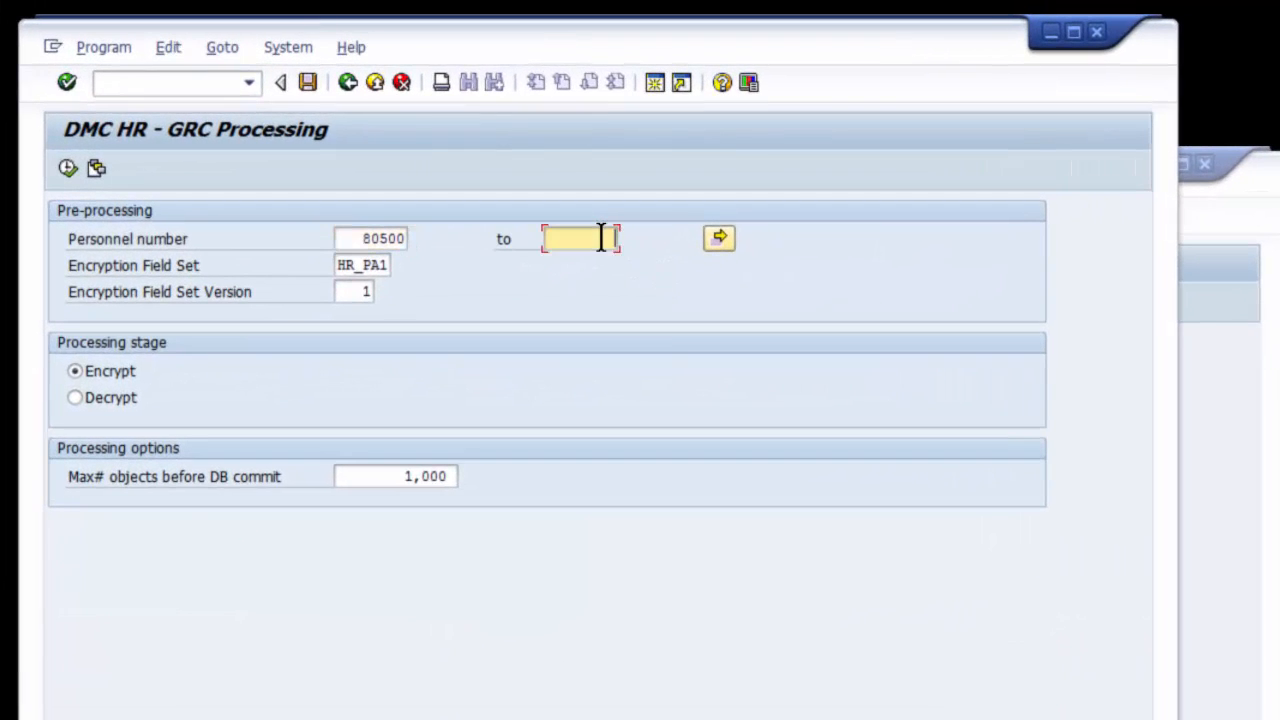
{"action": "type", "text": "80502"}
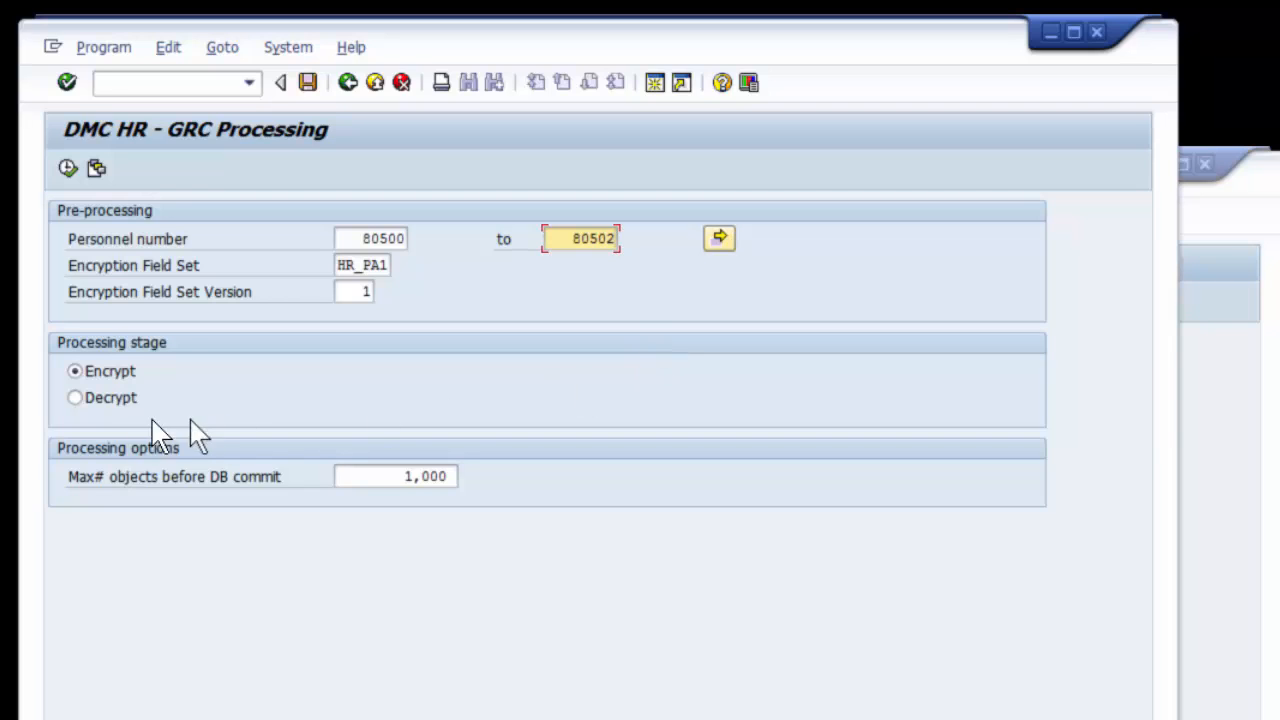
{"action": "left_click", "coordinate": [101, 398]}
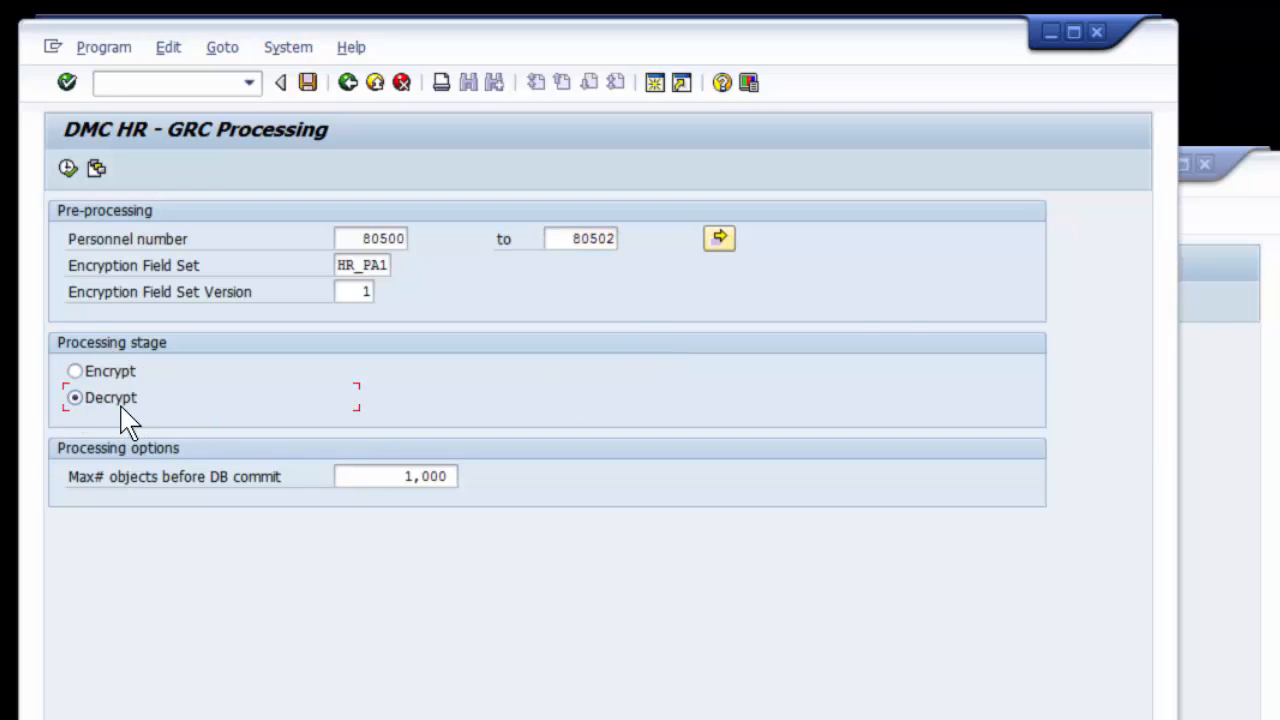
{"action": "left_click", "coordinate": [68, 167]}
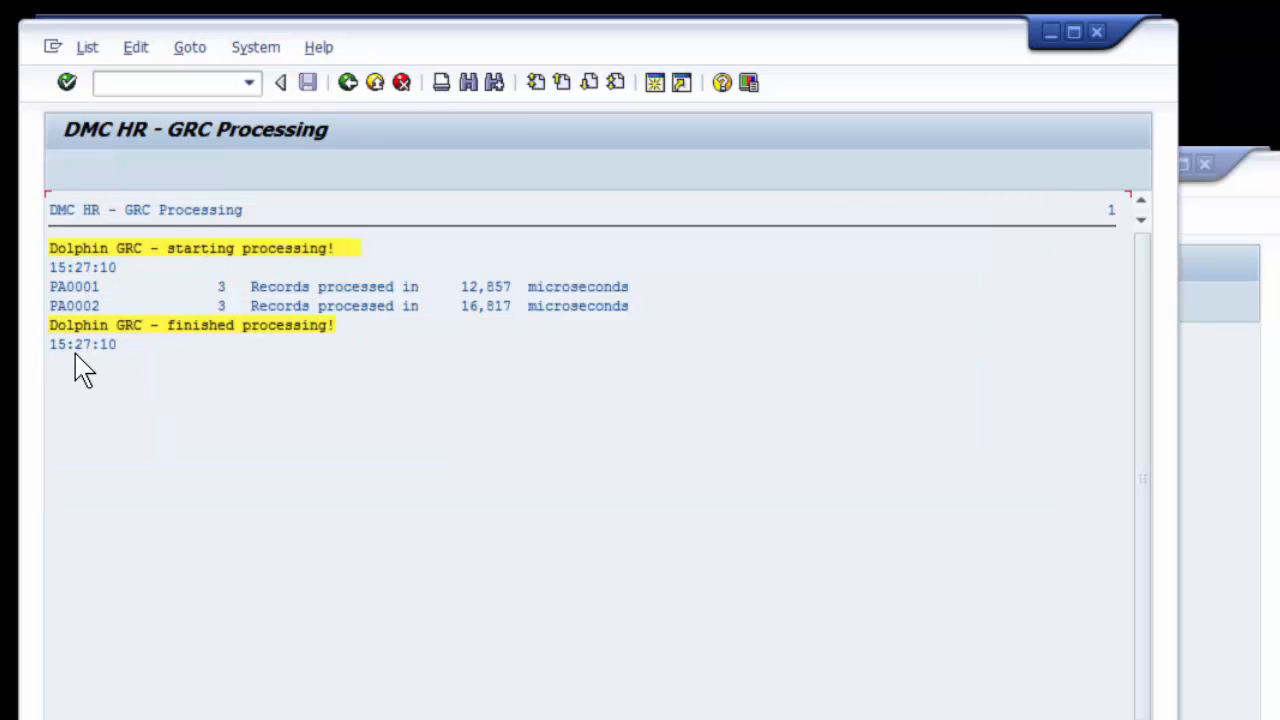
{"action": "left_click", "coordinate": [84, 290]}
{"action": "left_click", "coordinate": [347, 82]}
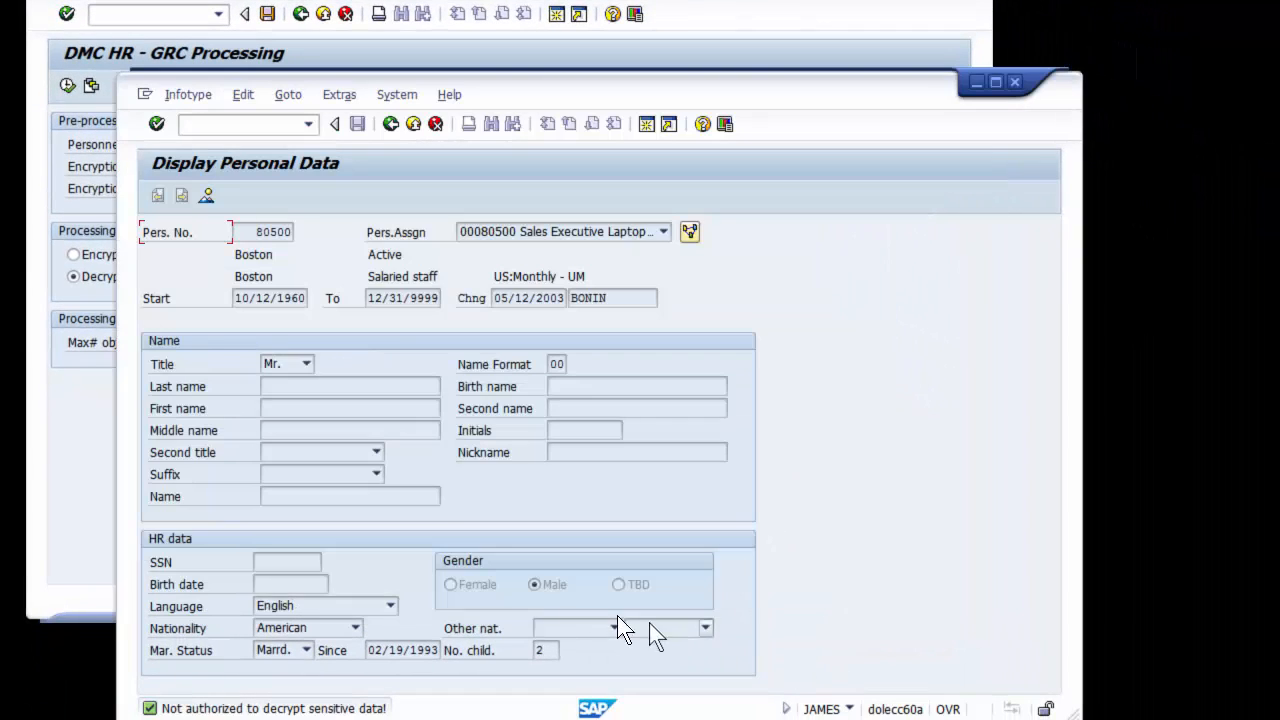
In the second user's session, reopen Display HR Master Data with transaction /Npa20 and highlight the employee's name
{"action": "left_click", "coordinate": [307, 124]}
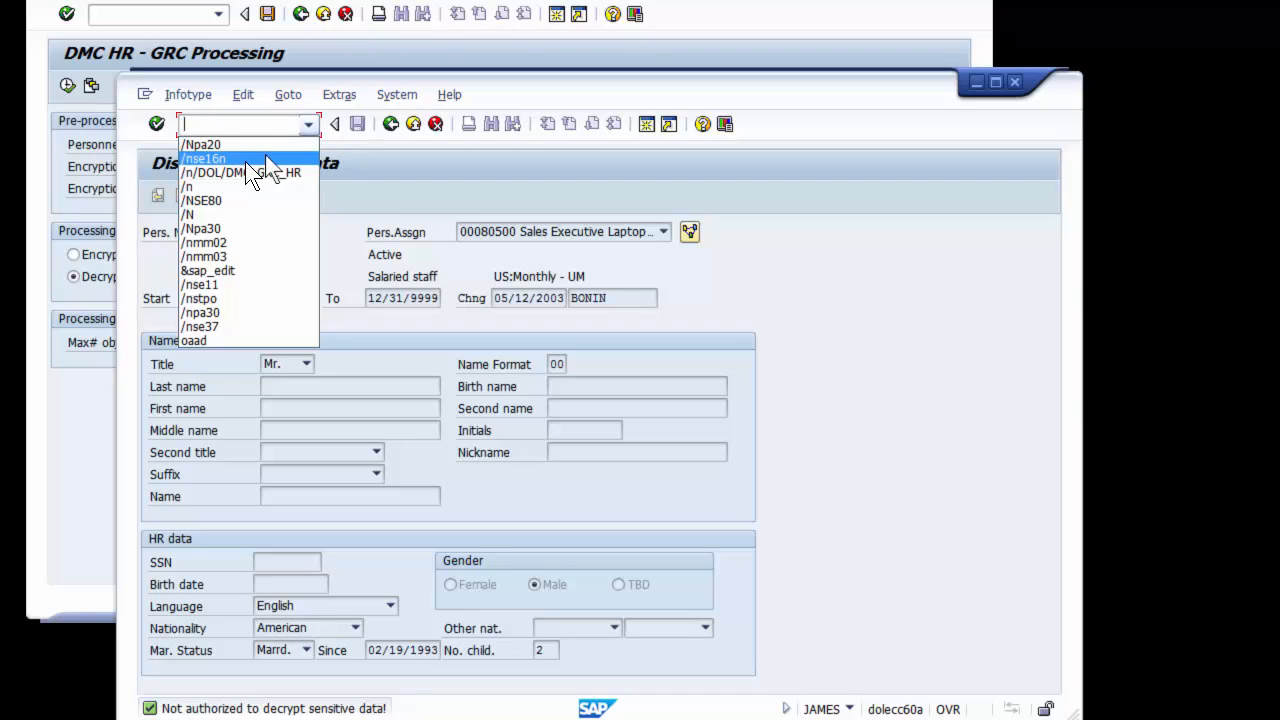
{"action": "left_click", "coordinate": [217, 146]}
{"action": "left_click", "coordinate": [157, 123]}
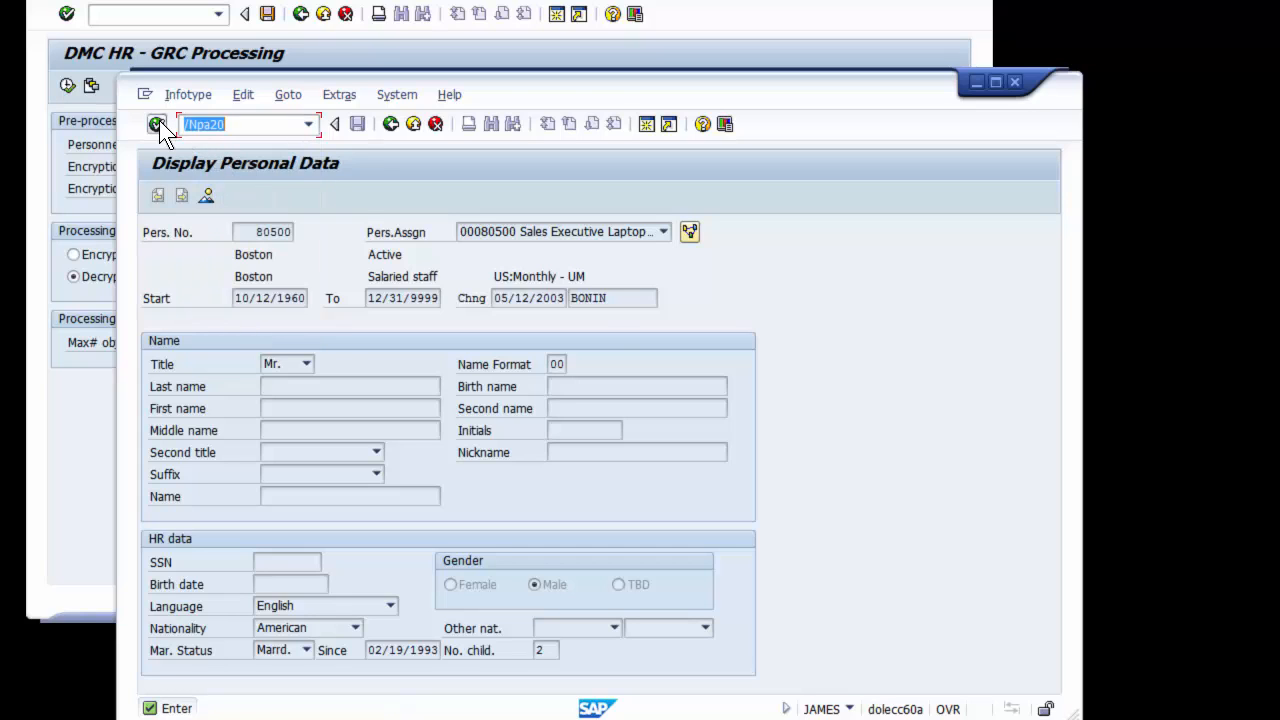
{"action": "left_click_drag", "start_coordinate": [258, 254], "coordinate": [420, 255]}
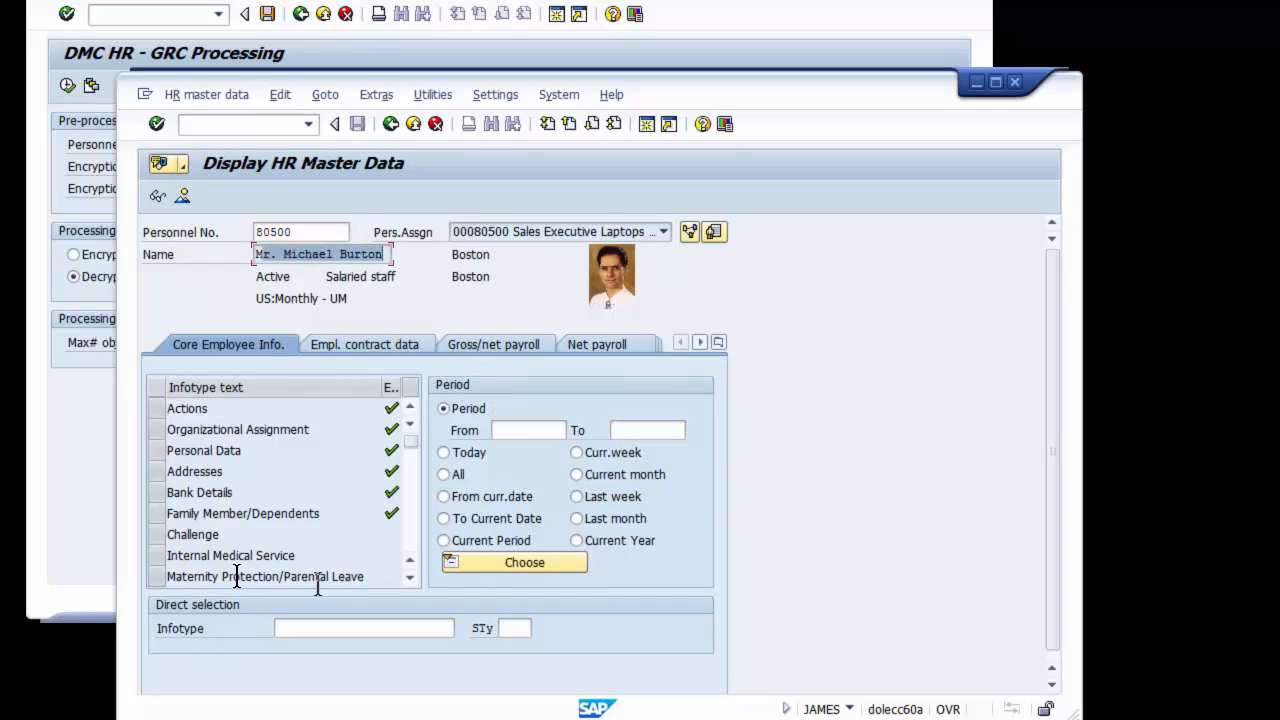
Display the employee's Personal Data infotype in this session and check the SSN field under HR data
{"action": "left_click", "coordinate": [159, 446]}
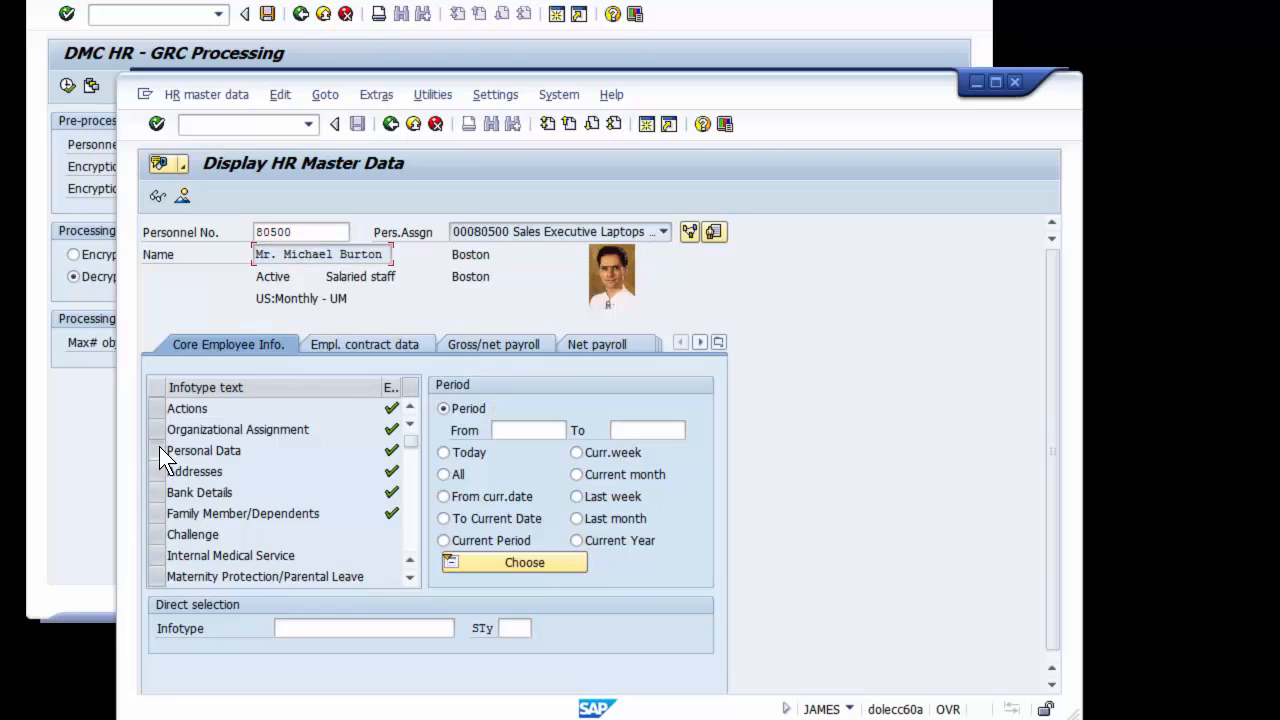
{"action": "double_click", "coordinate": [232, 457]}
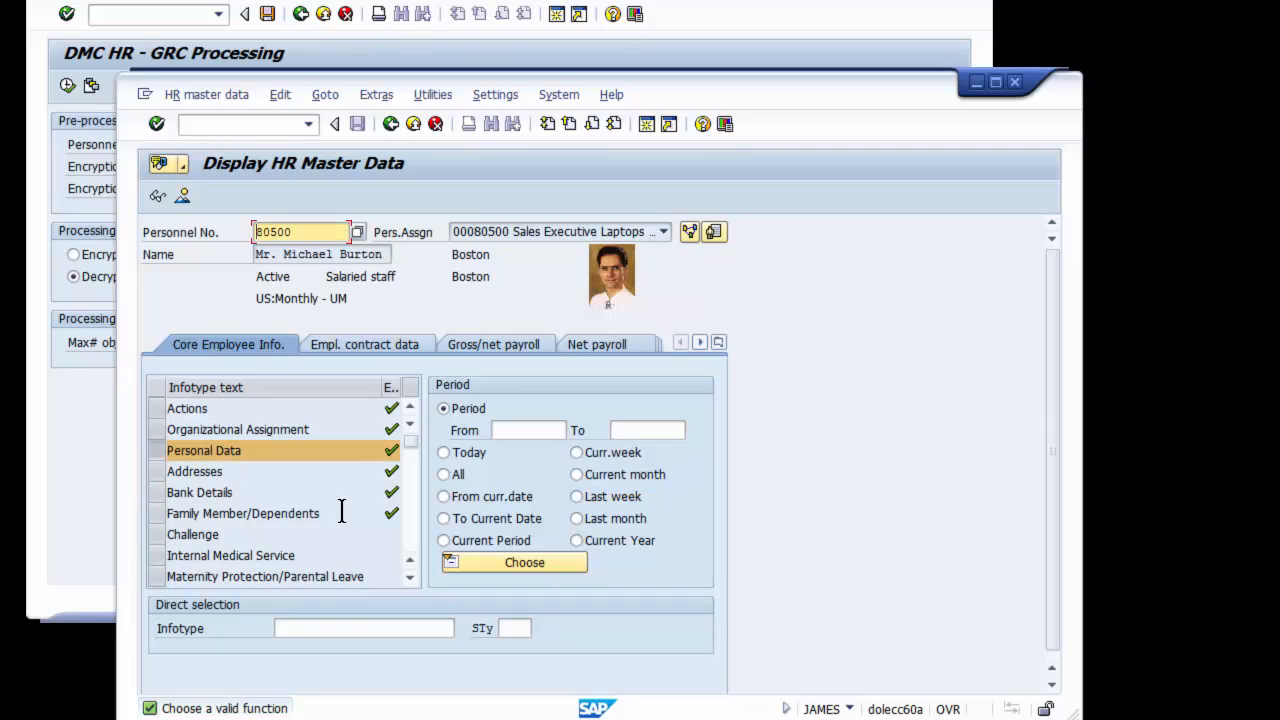
{"action": "left_click", "coordinate": [157, 198]}
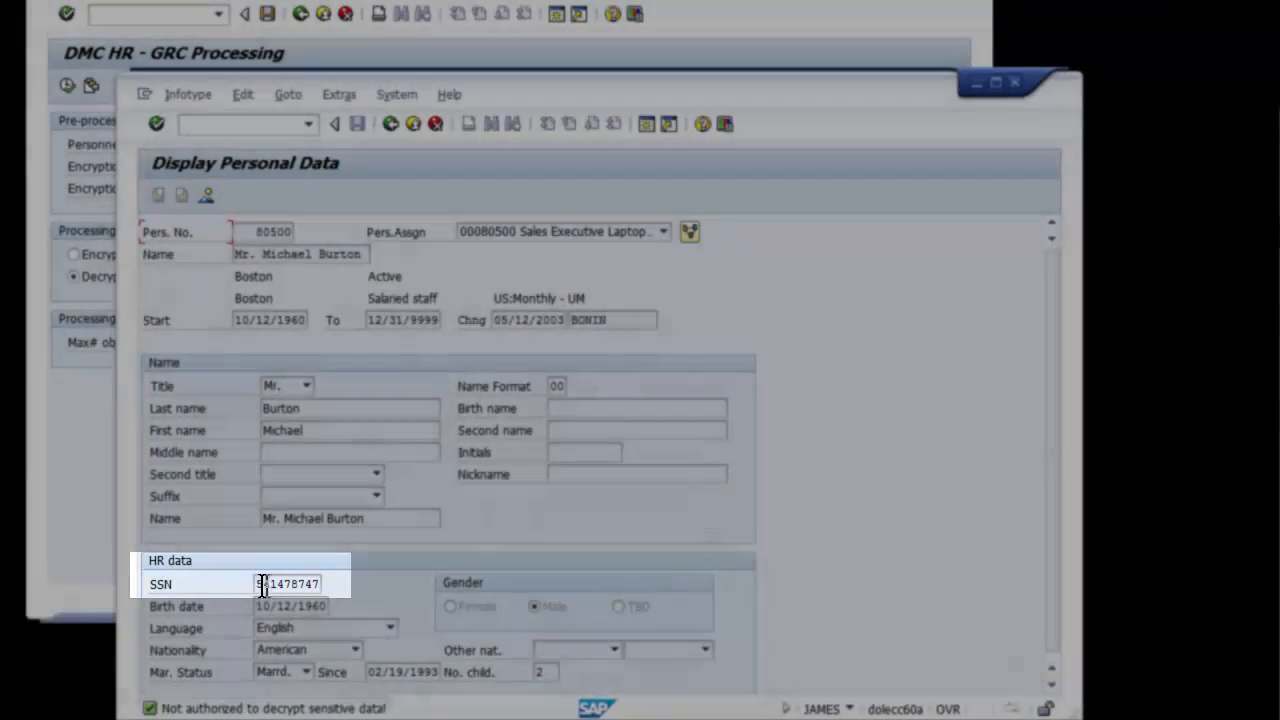
{"action": "left_click", "coordinate": [254, 583]}
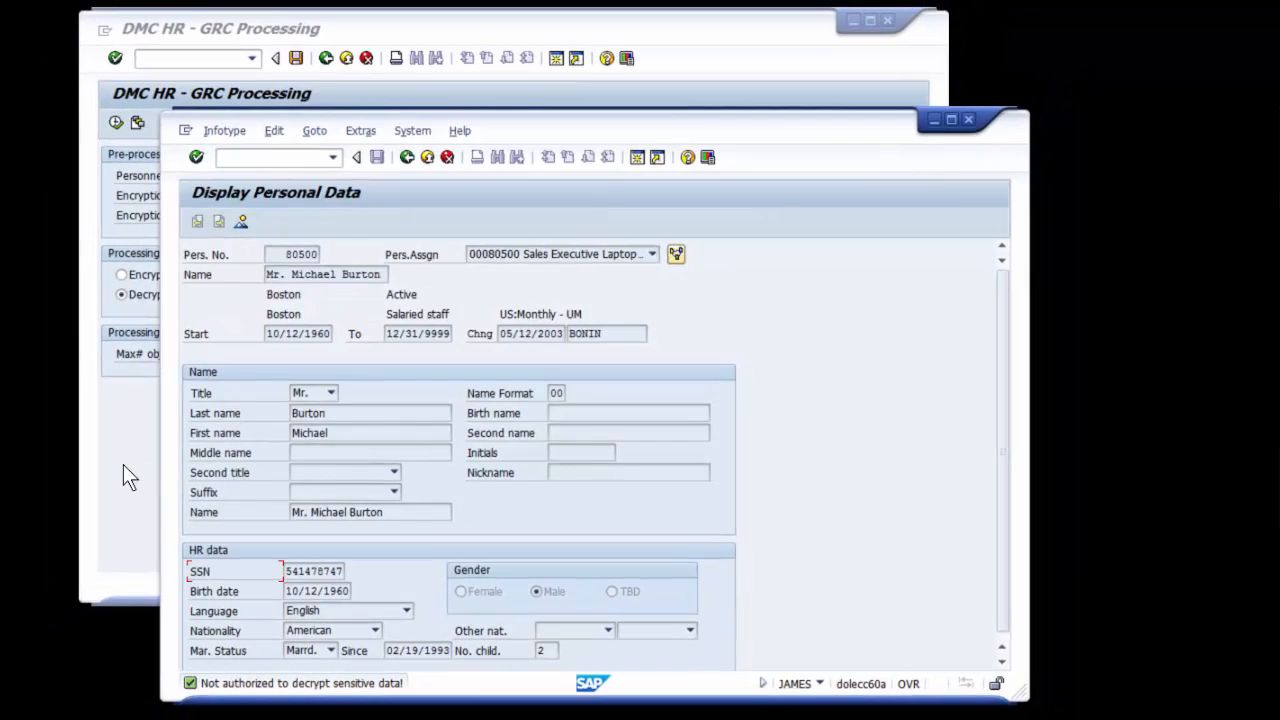
In the second user's session, open General Table Display with transaction /nse16n and load the selection fields of table PA0002
{"action": "left_click", "coordinate": [85, 460]}
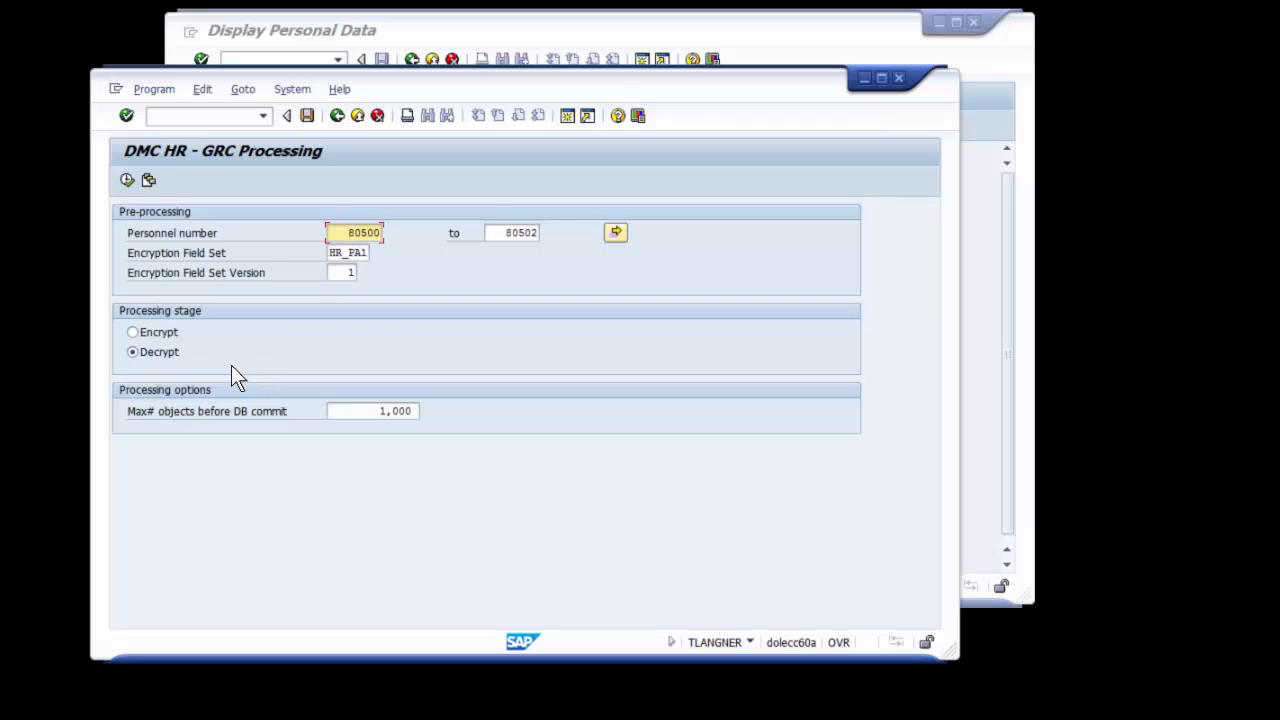
{"action": "left_click", "coordinate": [467, 43]}
{"action": "left_click", "coordinate": [338, 60]}
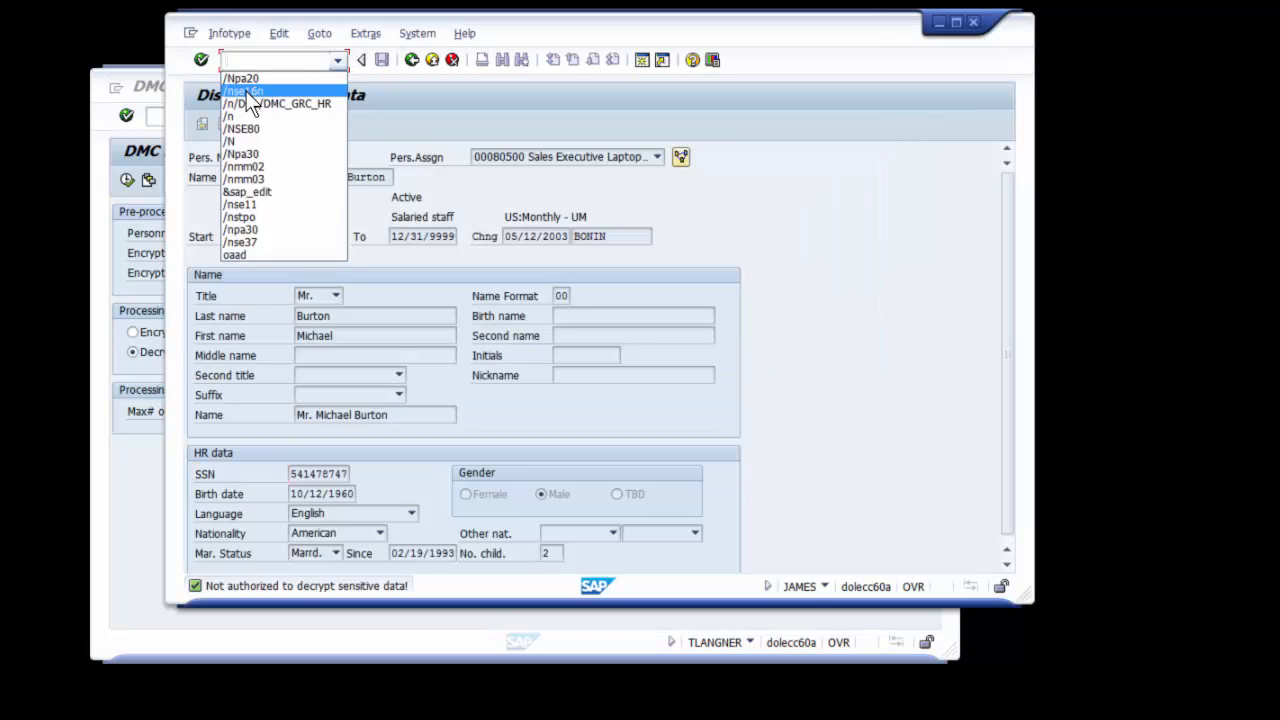
{"action": "left_click", "coordinate": [247, 92]}
{"action": "left_click", "coordinate": [201, 60]}
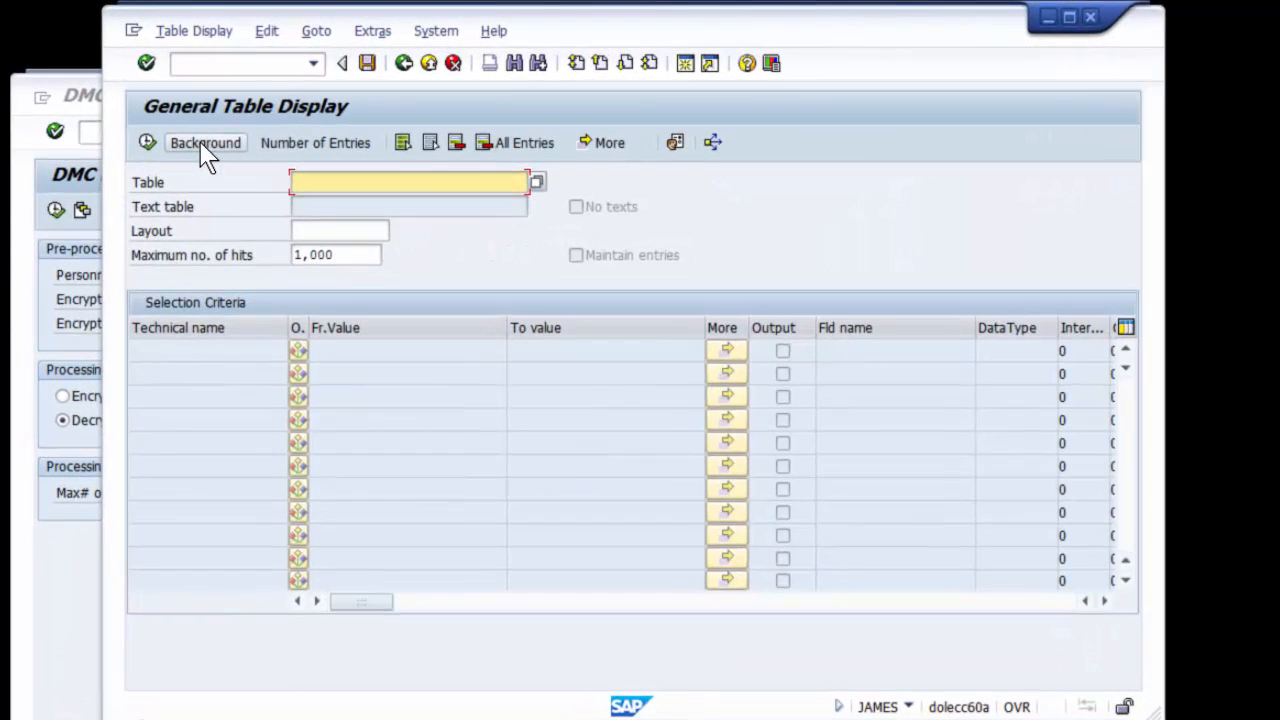
{"action": "left_click", "coordinate": [383, 183]}
{"action": "left_click", "coordinate": [339, 199]}
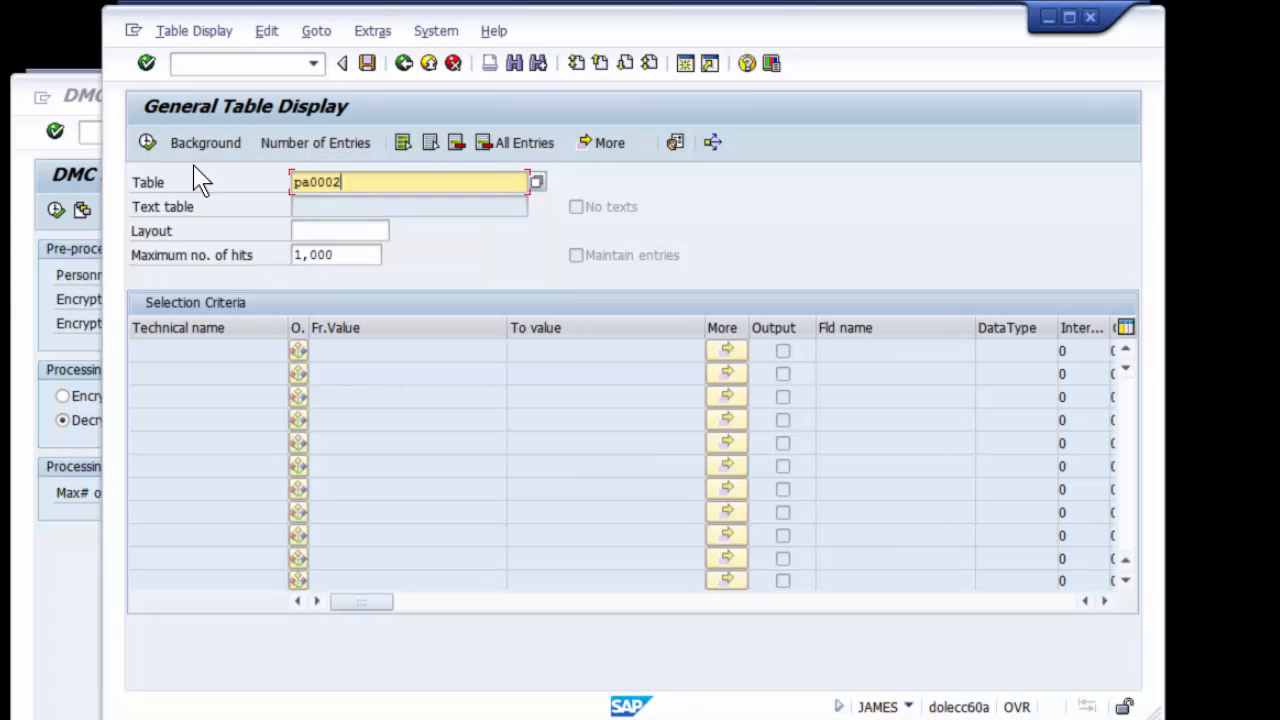
{"action": "left_click", "coordinate": [144, 141]}
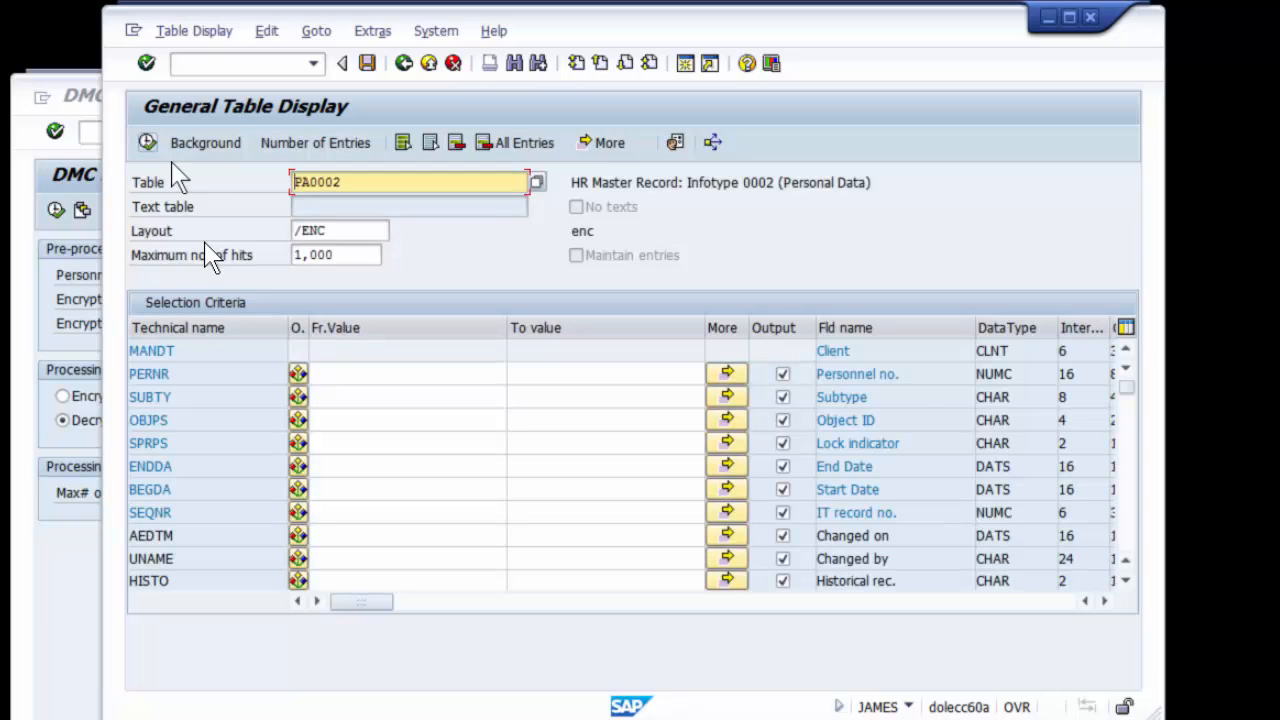
Try to display the PA0002 entries for the ten employees' personnel number range as the second user
{"action": "left_click", "coordinate": [343, 373]}
{"action": "left_click", "coordinate": [347, 382]}
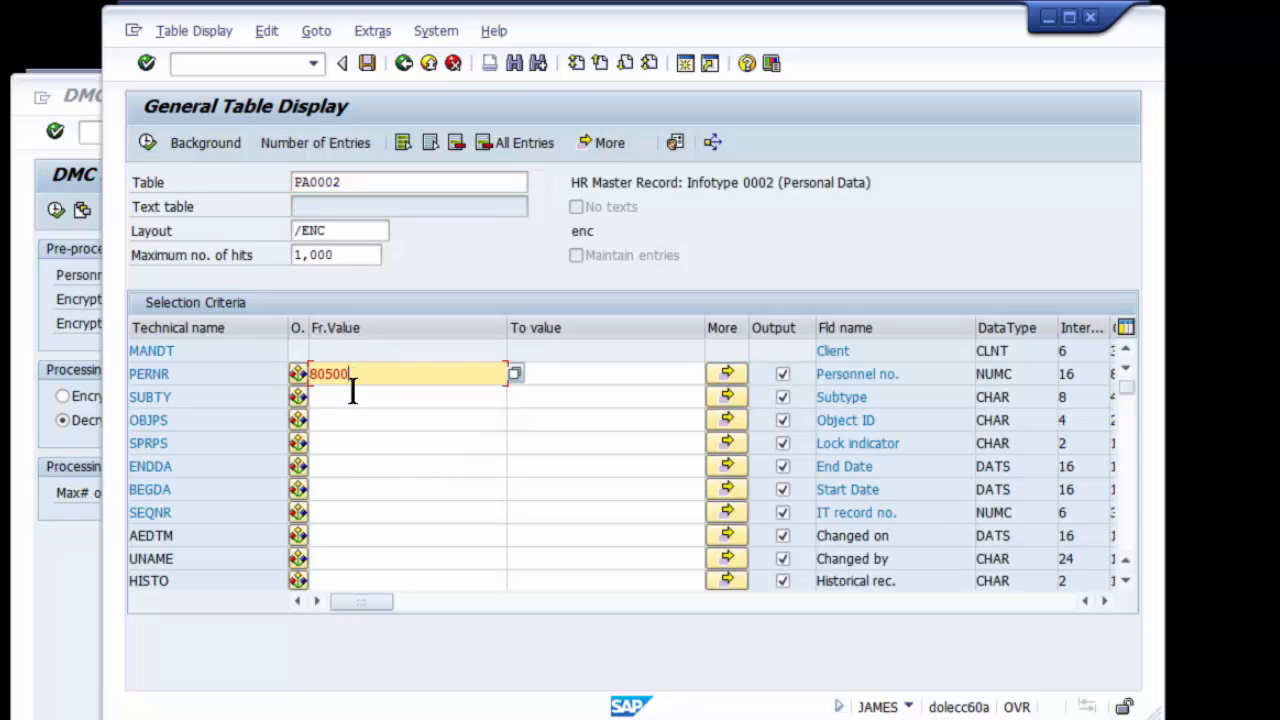
{"action": "left_click", "coordinate": [561, 374]}
{"action": "left_click", "coordinate": [566, 390]}
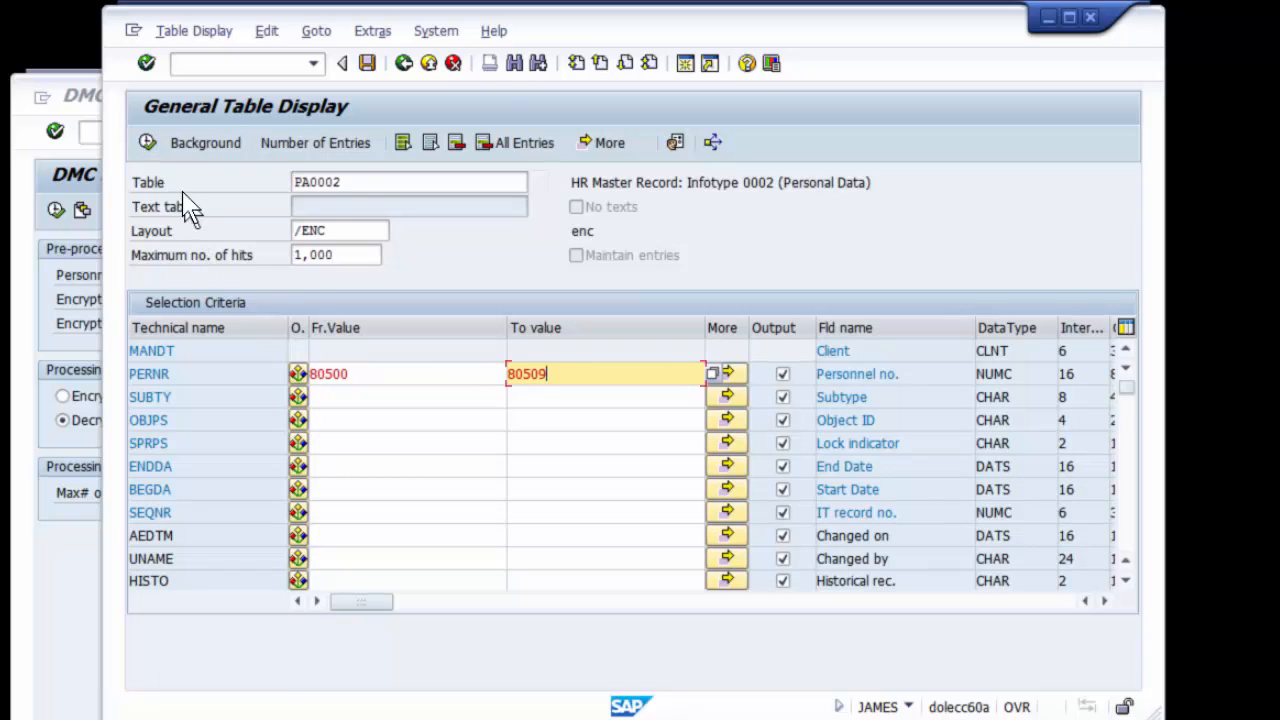
{"action": "left_click", "coordinate": [150, 145]}
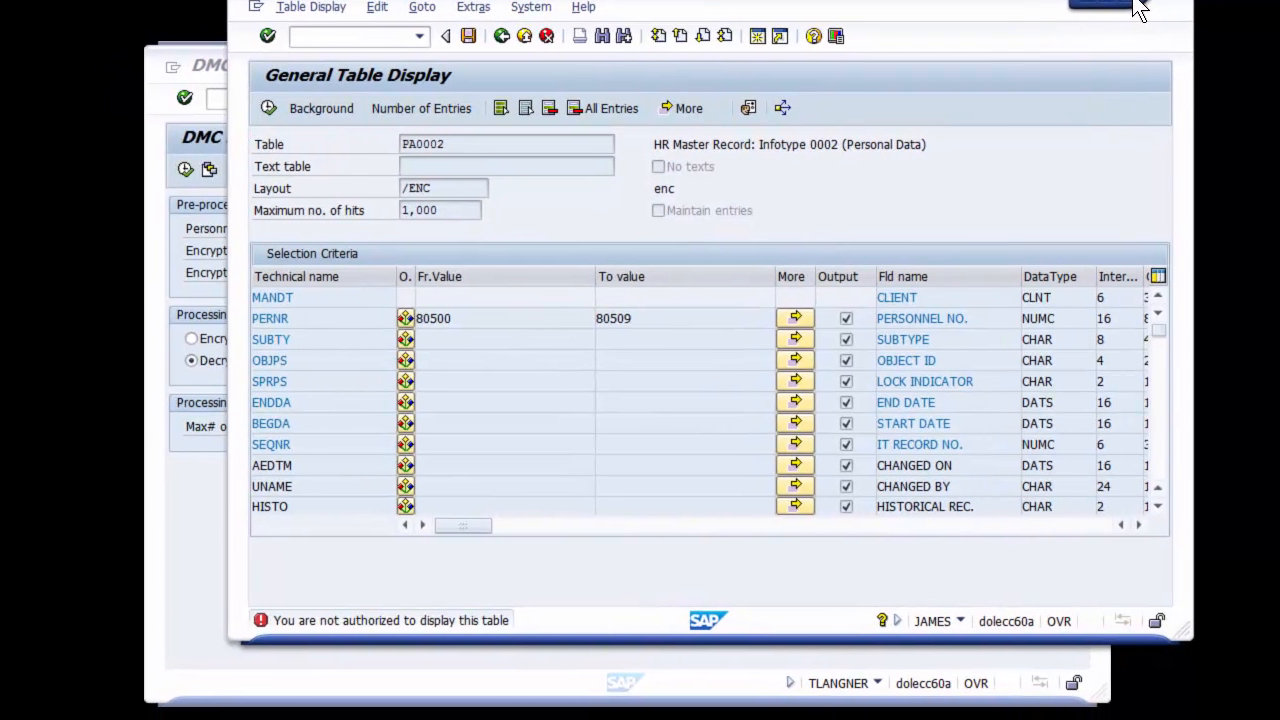
Log off the second user's session and open General Table Display in the remaining authorized user's session
{"action": "left_click", "coordinate": [1094, 3]}
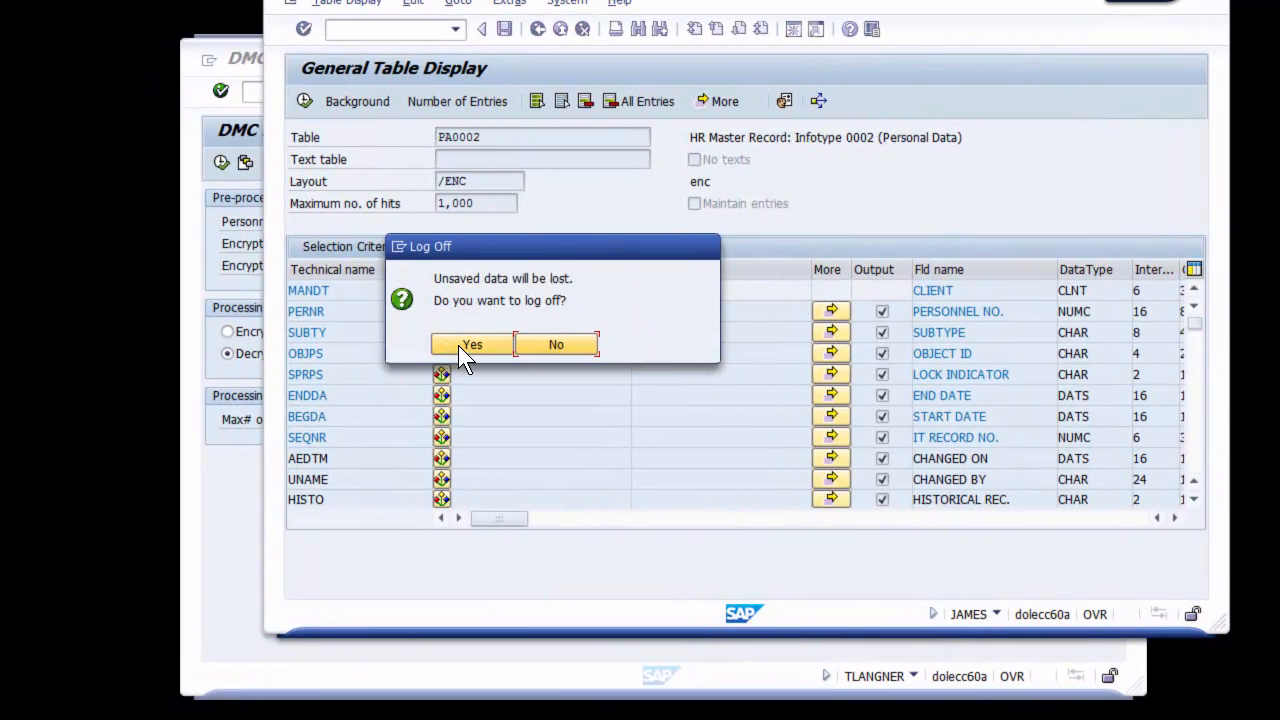
{"action": "left_click", "coordinate": [460, 344]}
{"action": "left_click", "coordinate": [362, 98]}
{"action": "left_click", "coordinate": [300, 111]}
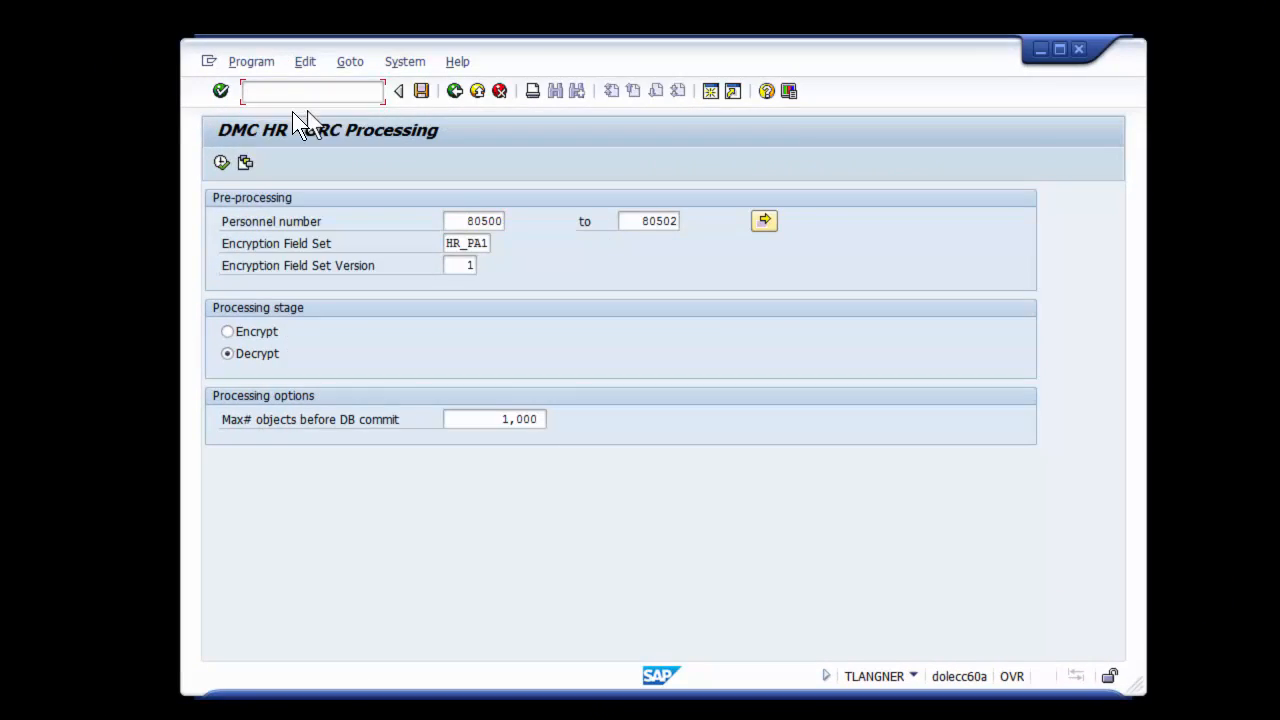
{"action": "left_click", "coordinate": [221, 91]}
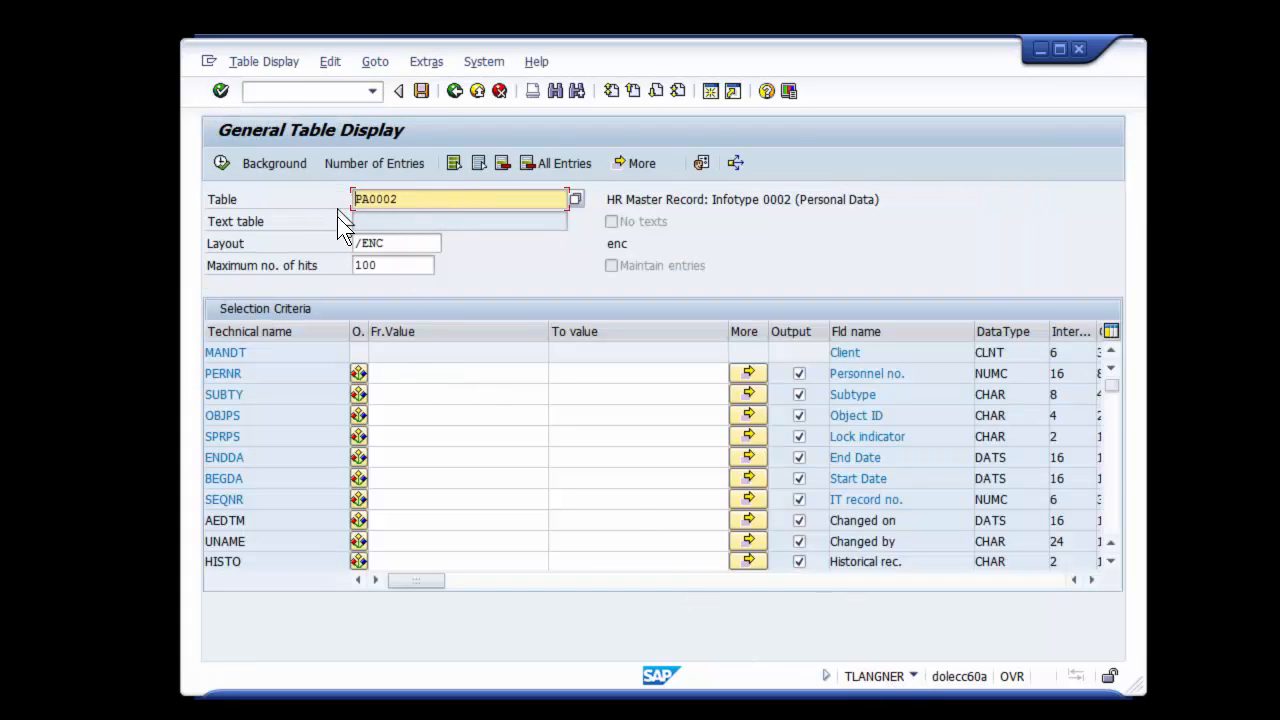
Display the PA0002 entries for the same personnel number range and select the rows of the three decrypted employees
{"action": "left_click", "coordinate": [429, 372]}
{"action": "left_click", "coordinate": [431, 391]}
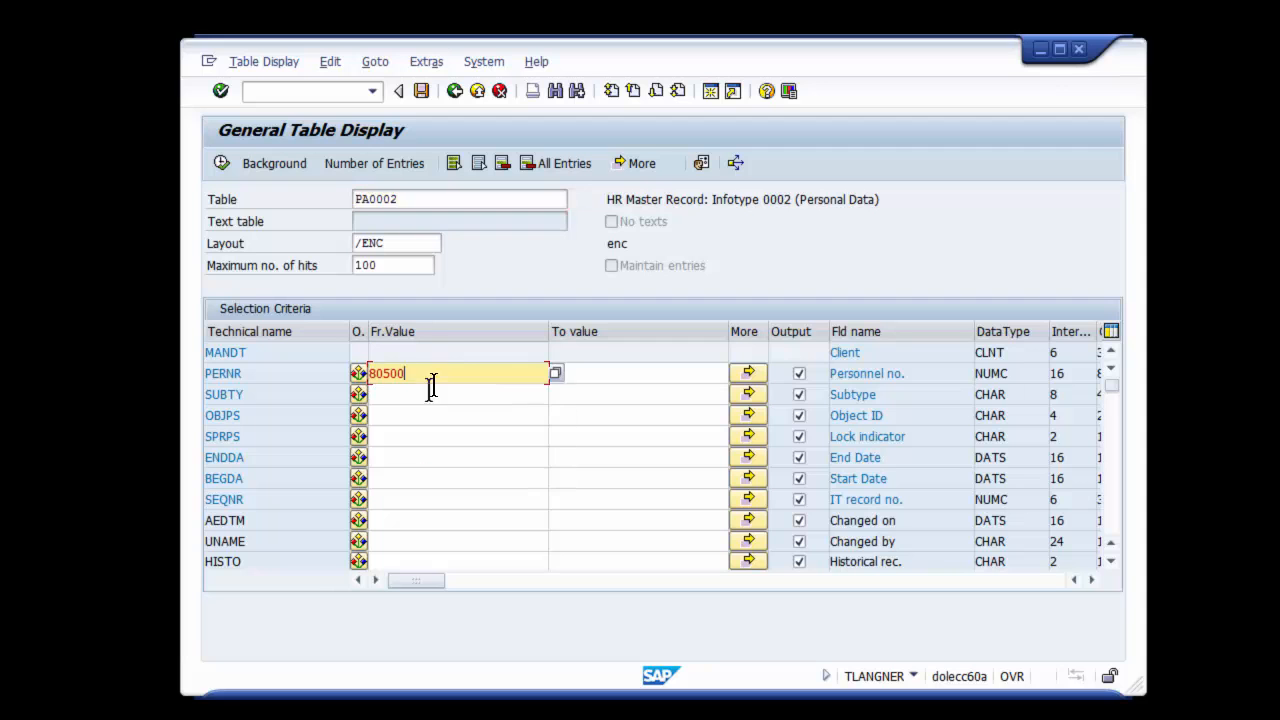
{"action": "left_click", "coordinate": [590, 372]}
{"action": "left_click", "coordinate": [598, 391]}
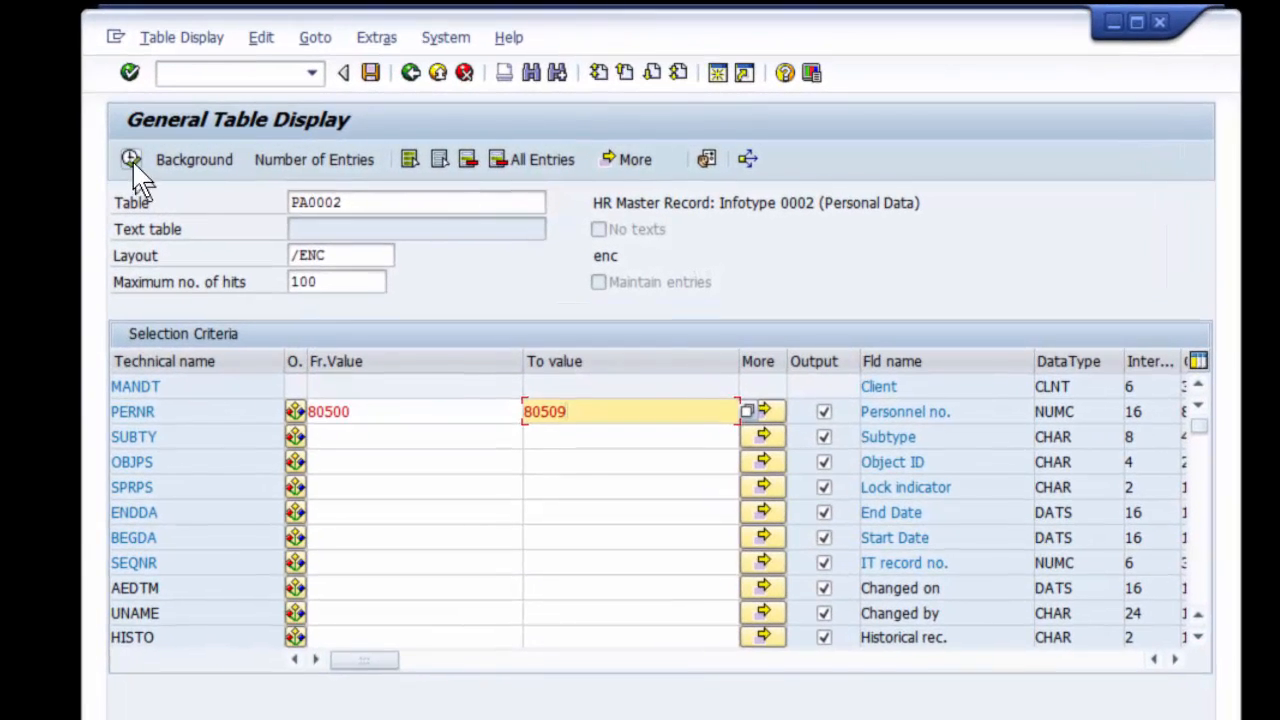
{"action": "left_click", "coordinate": [221, 163]}
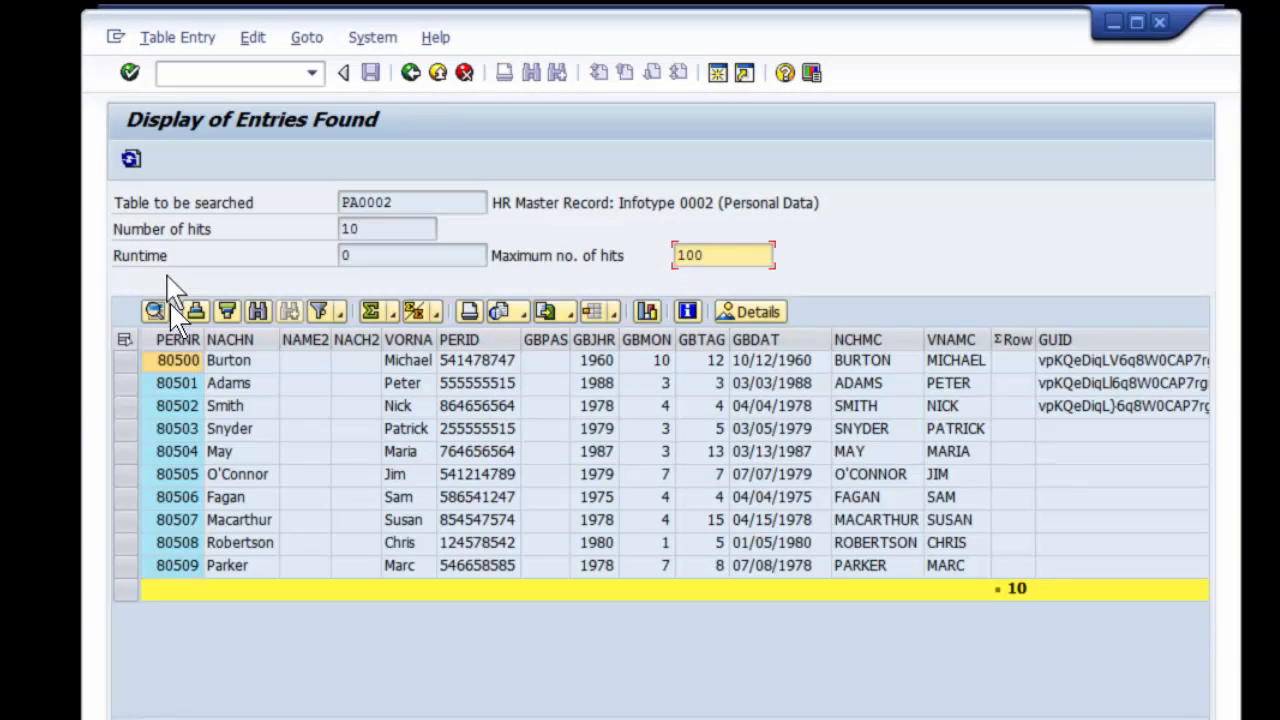
{"action": "left_click_drag", "start_coordinate": [126, 362], "coordinate": [129, 406]}
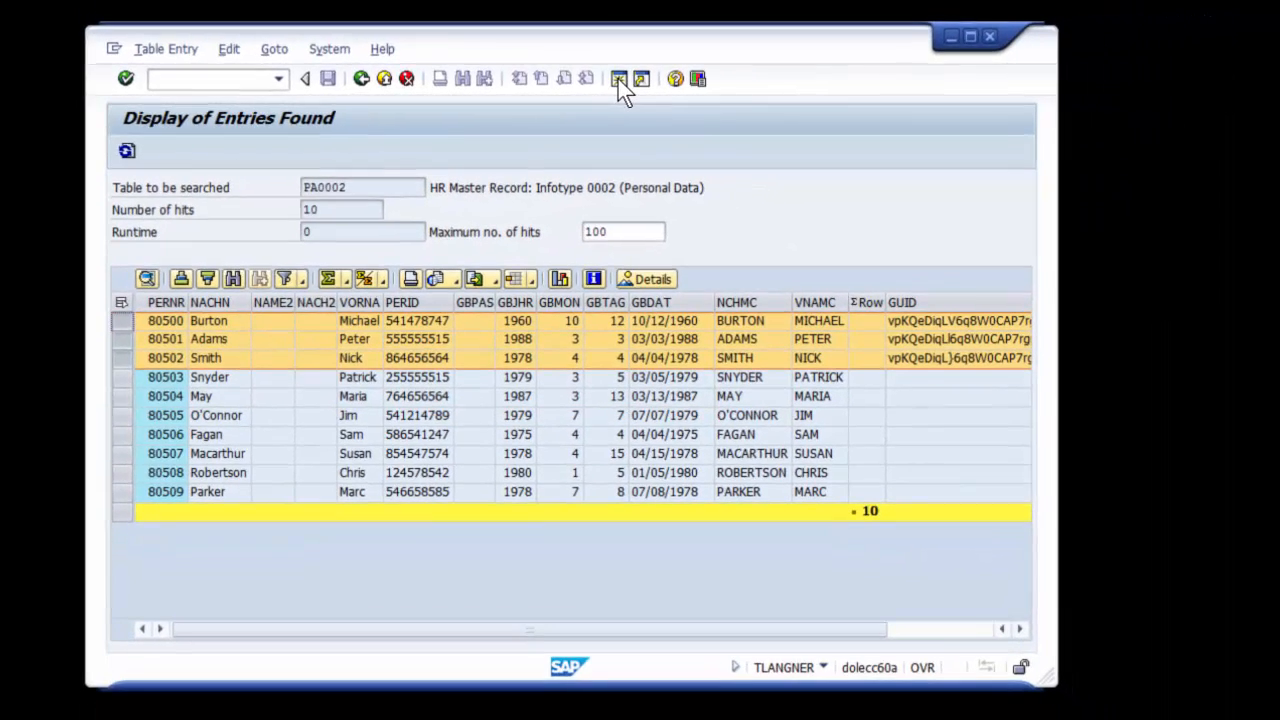
Create a new session for the authorized user and open General Table Display in it
{"action": "left_click", "coordinate": [743, 72]}
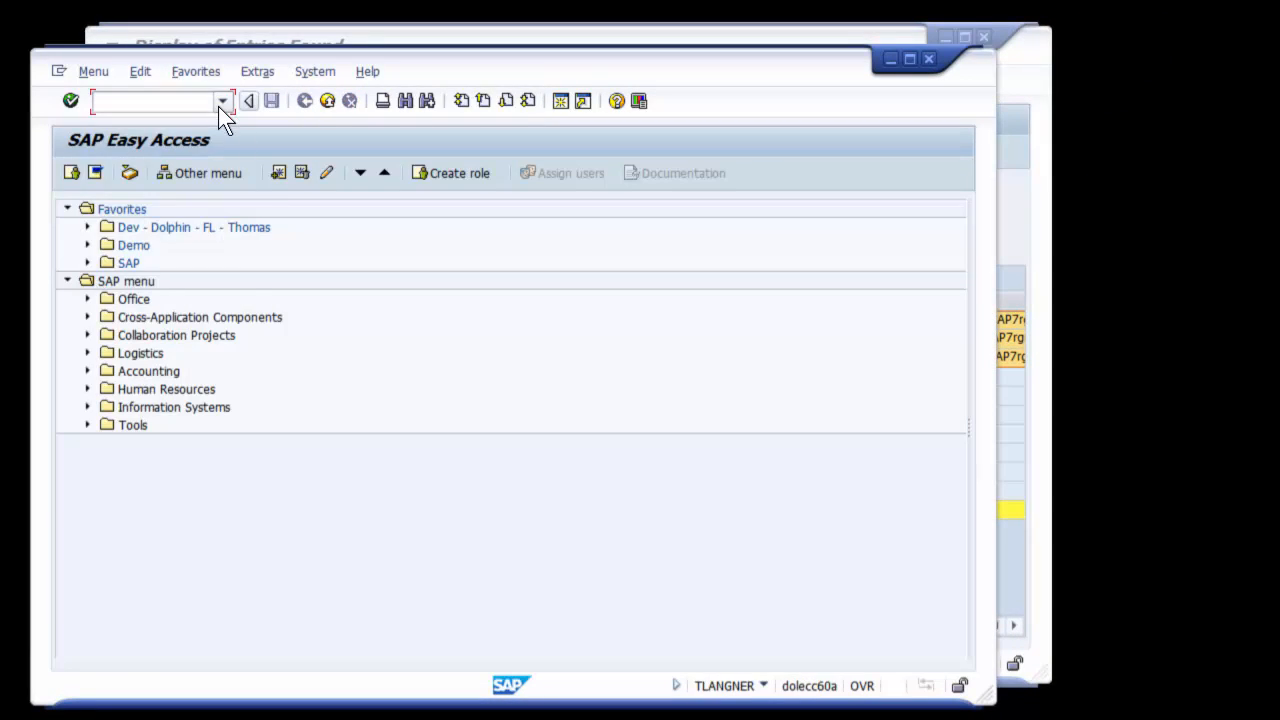
{"action": "left_click", "coordinate": [220, 102]}
{"action": "left_click", "coordinate": [160, 122]}
{"action": "left_click", "coordinate": [71, 101]}
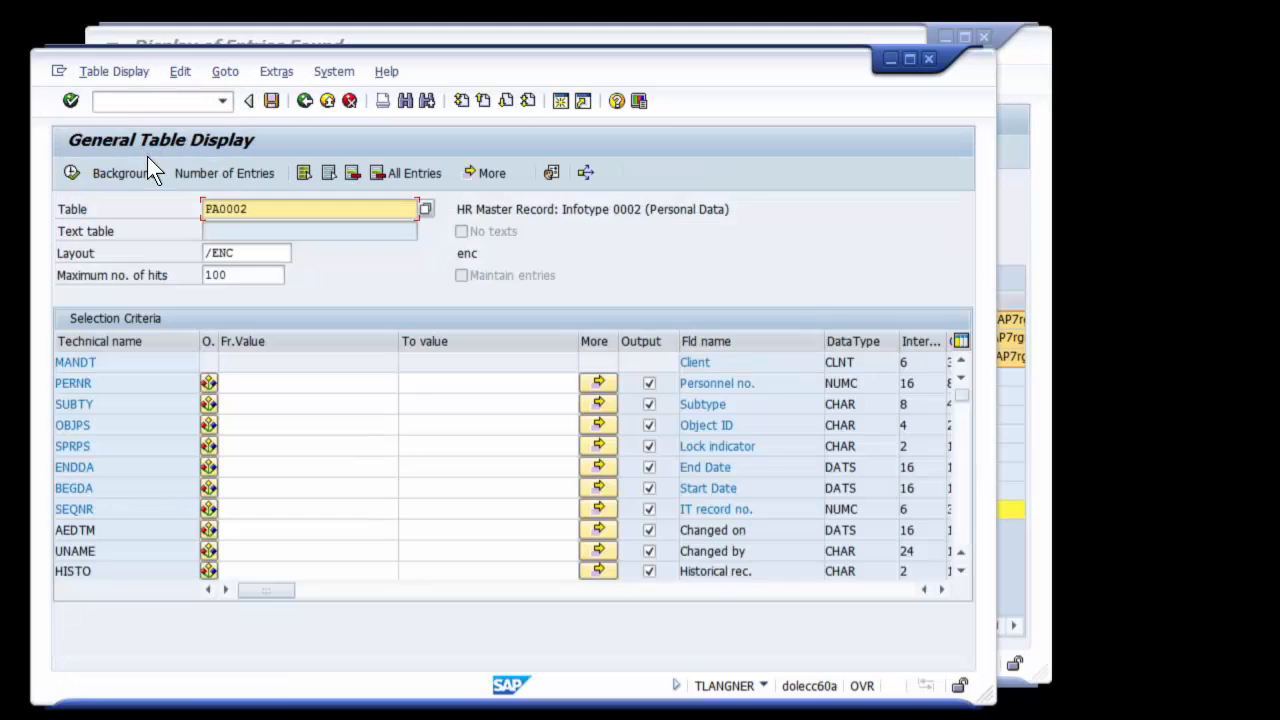
Display all entries of table /DOL/BC_DB_ENC_F and move its window clear of the PA0002 results
{"action": "double_click", "coordinate": [285, 212]}
{"action": "key", "text": "BackSpace"}
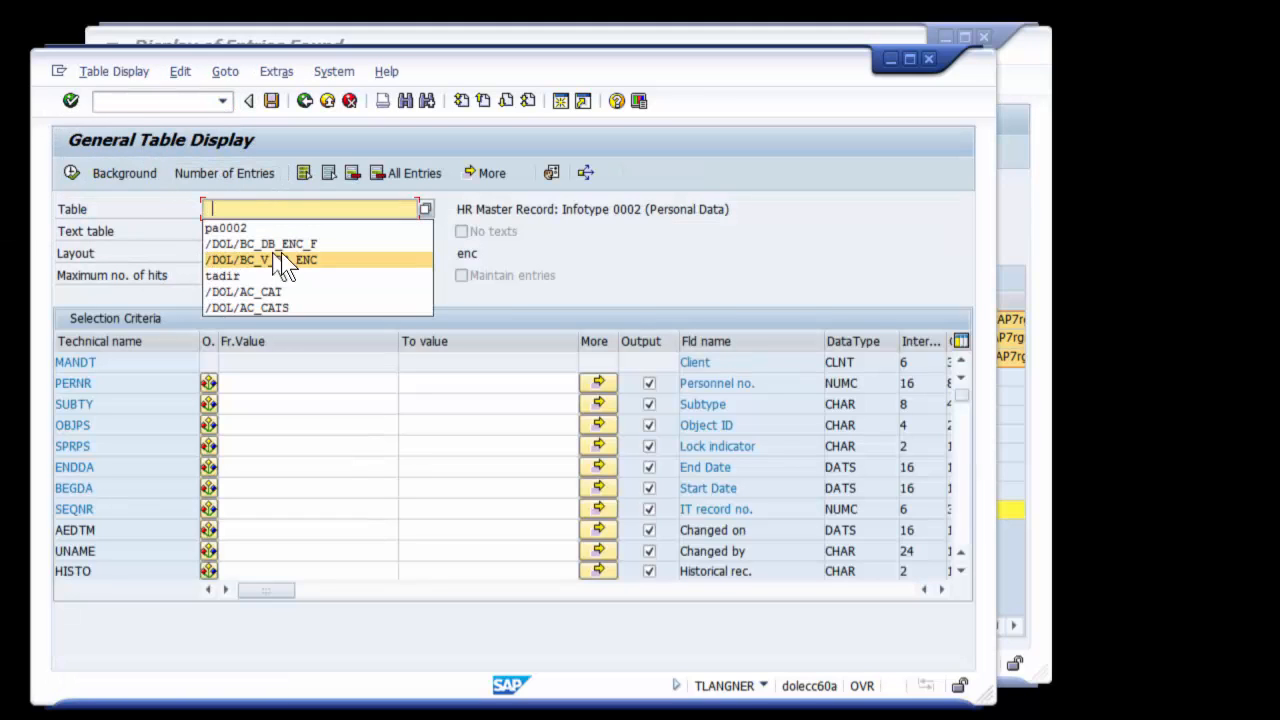
{"action": "left_click", "coordinate": [281, 250]}
{"action": "key", "text": "F8"}
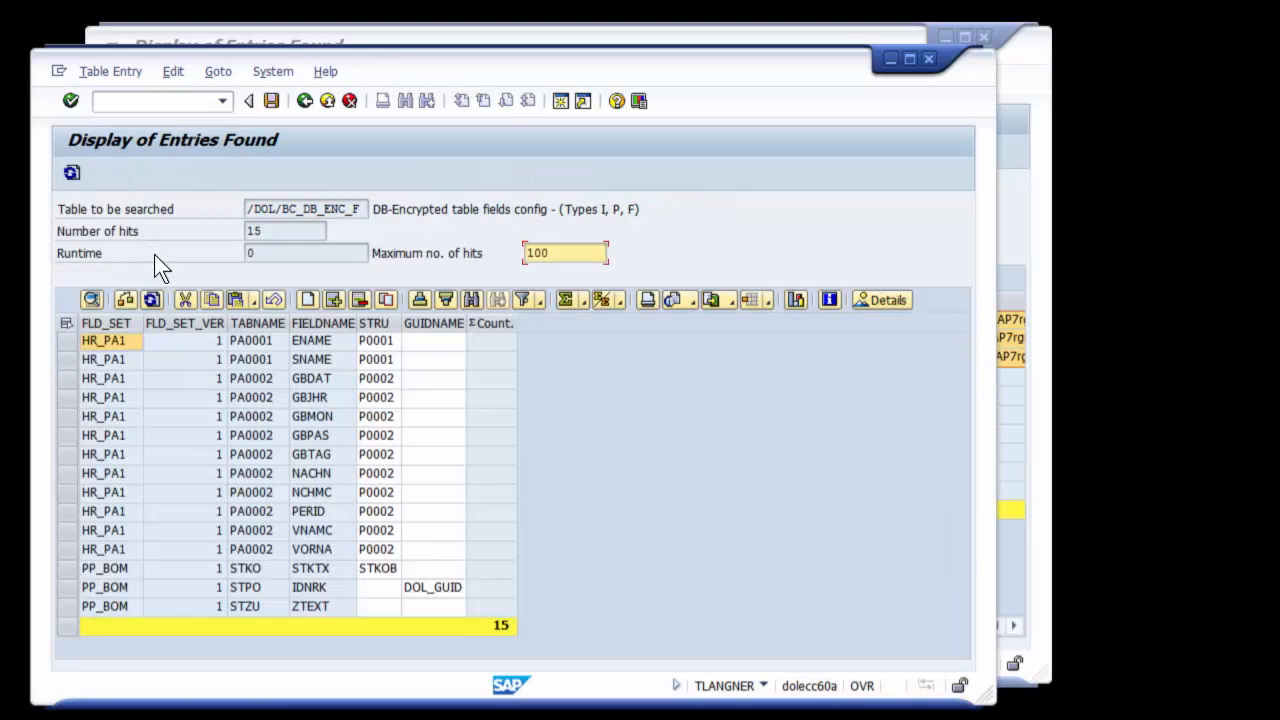
{"action": "left_click_drag", "start_coordinate": [573, 78], "coordinate": [975, 33]}
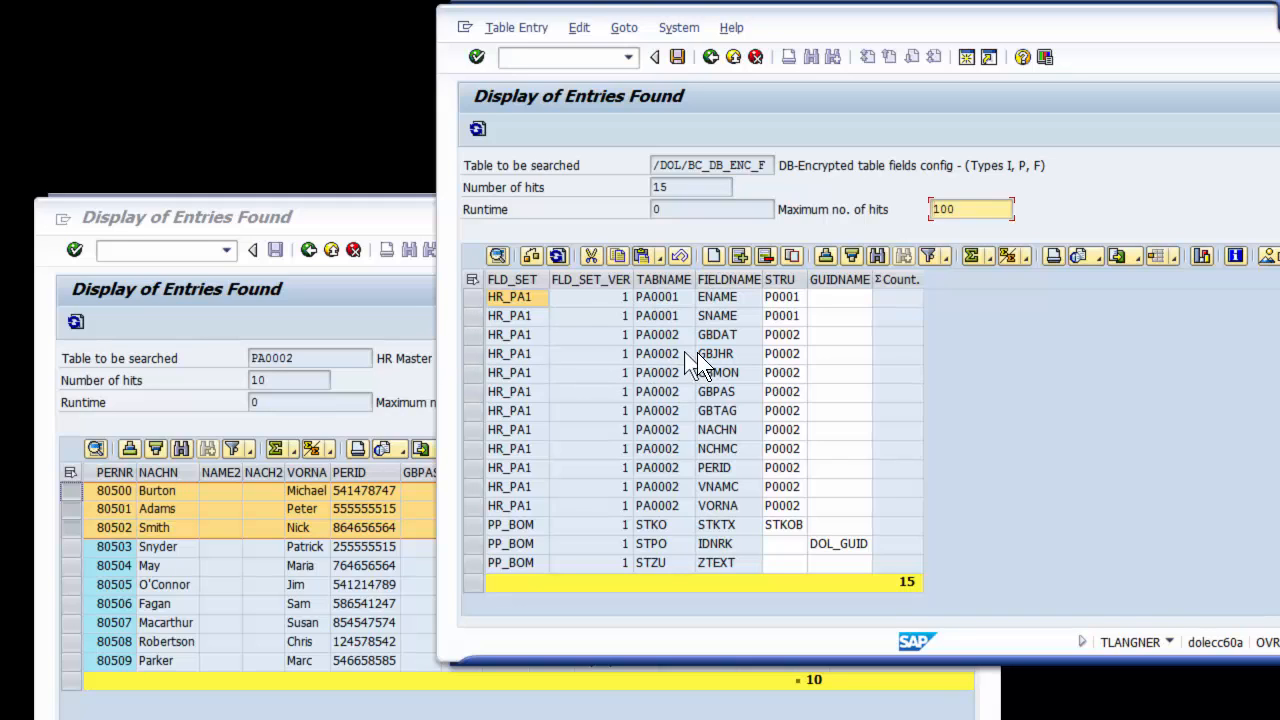
Restrict the /DOL/BC_DB_ENC_F selection to TABNAME PA0002, display the matching entries and reposition the window above the PA0002 results
{"action": "left_click", "coordinate": [711, 58]}
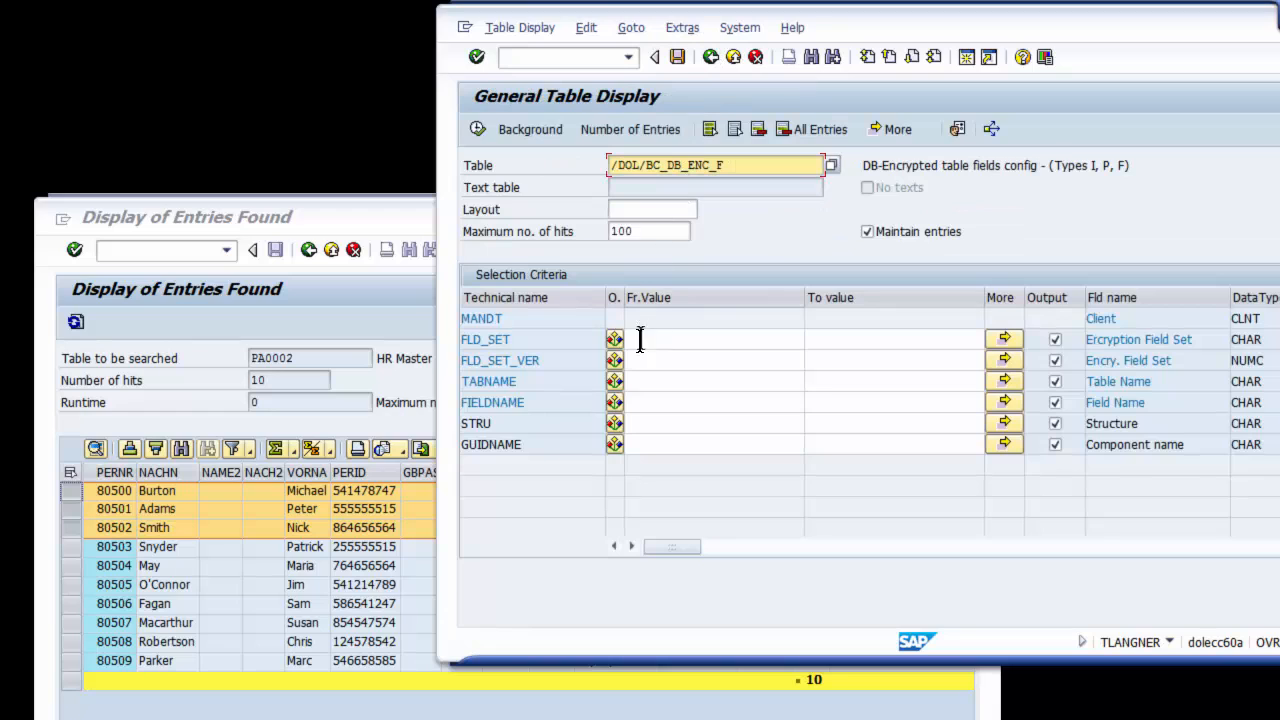
{"action": "left_click", "coordinate": [650, 380]}
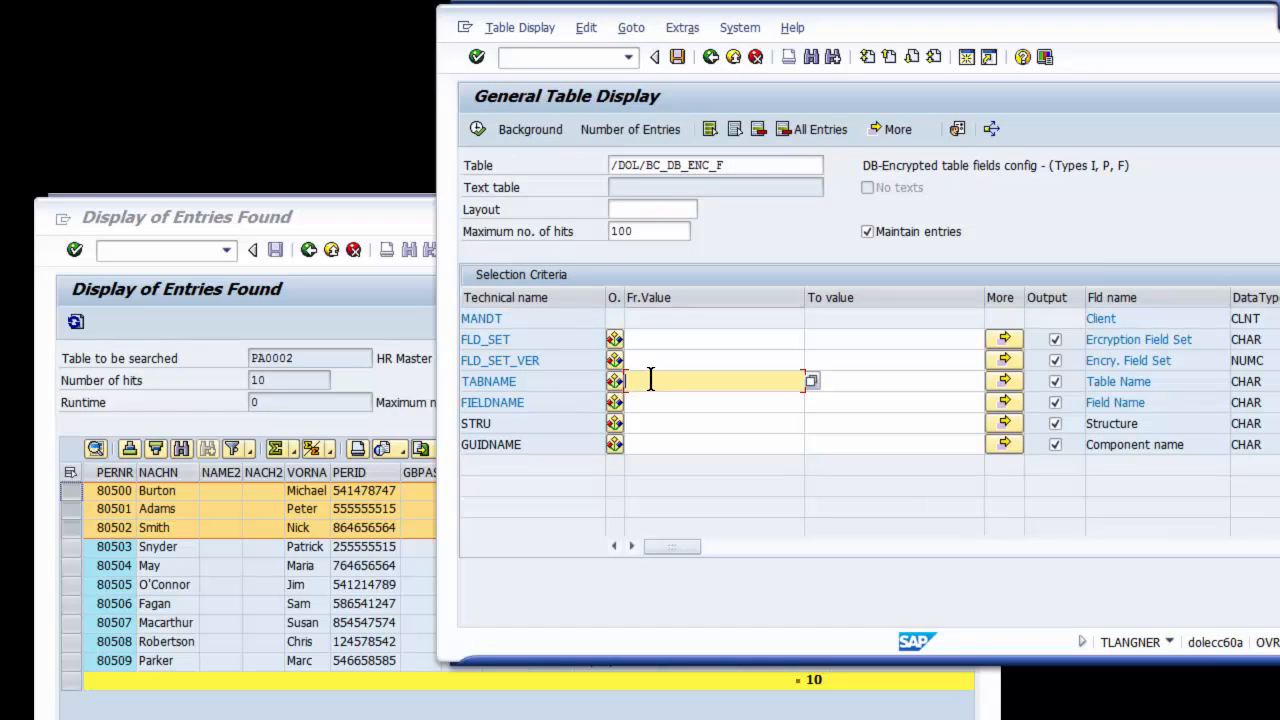
{"action": "type", "text": "PA0002"}
{"action": "key", "text": "F8"}
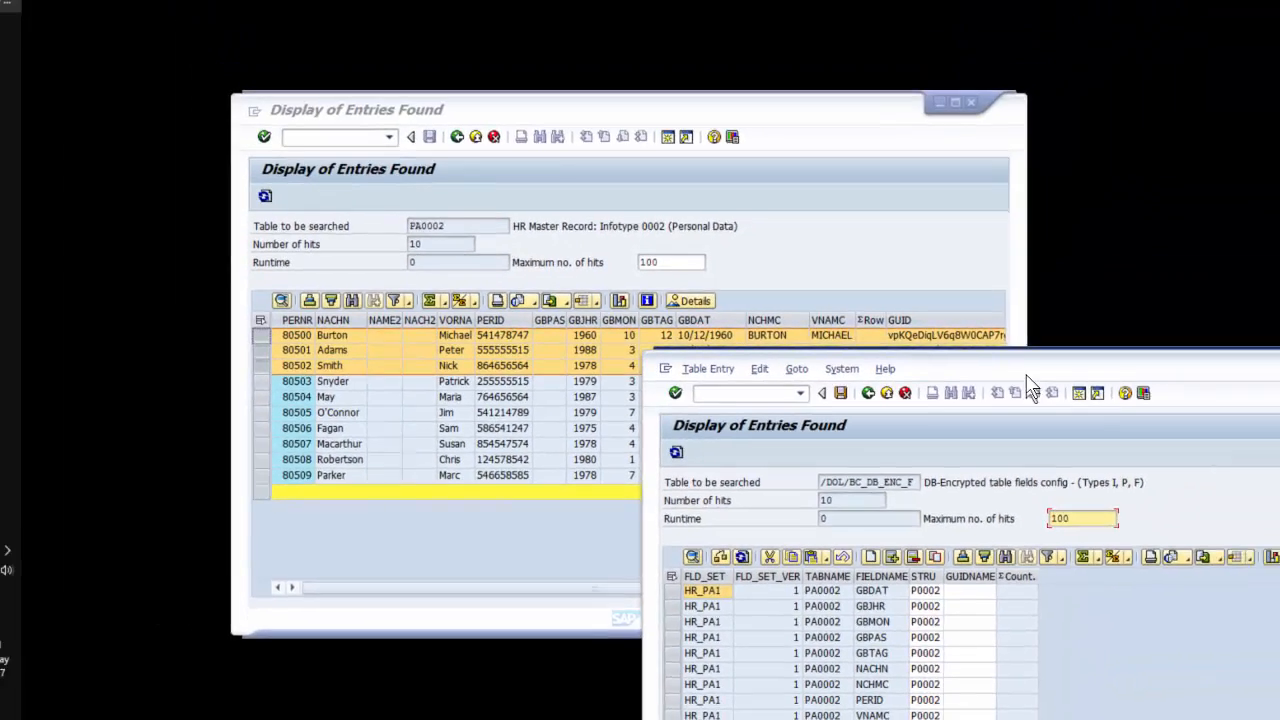
{"action": "left_click_drag", "start_coordinate": [1198, 200], "coordinate": [805, 57]}
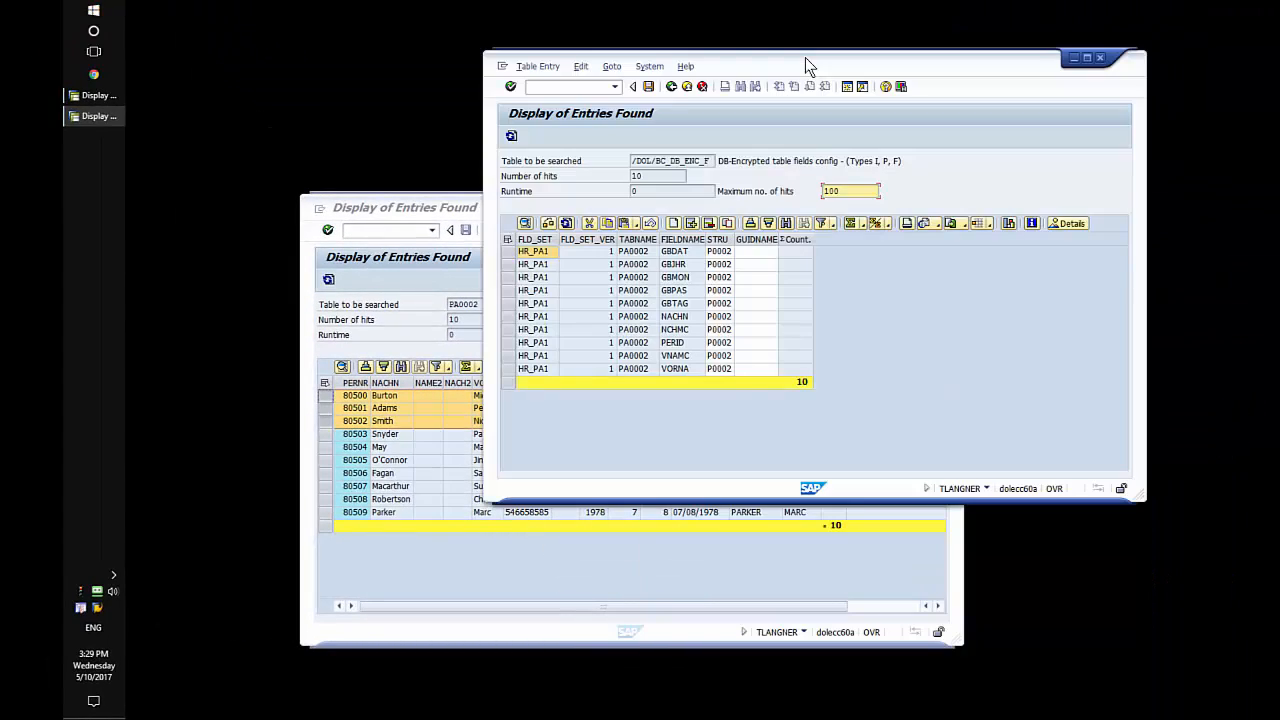